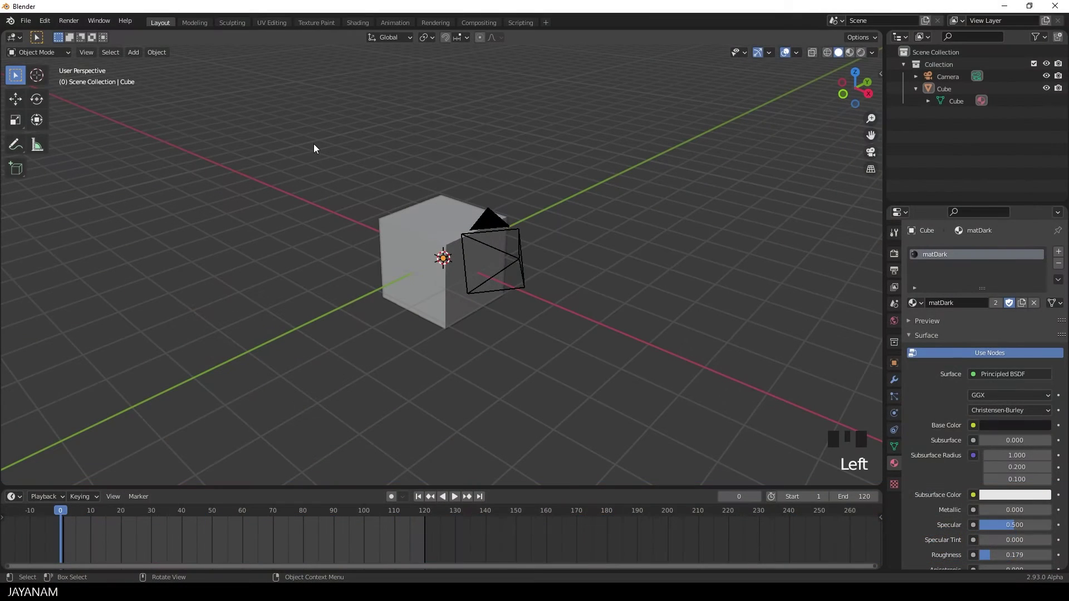
- Delete the default cube and camera from the scene
drag(289, 148, 622, 342)
key(Delete)
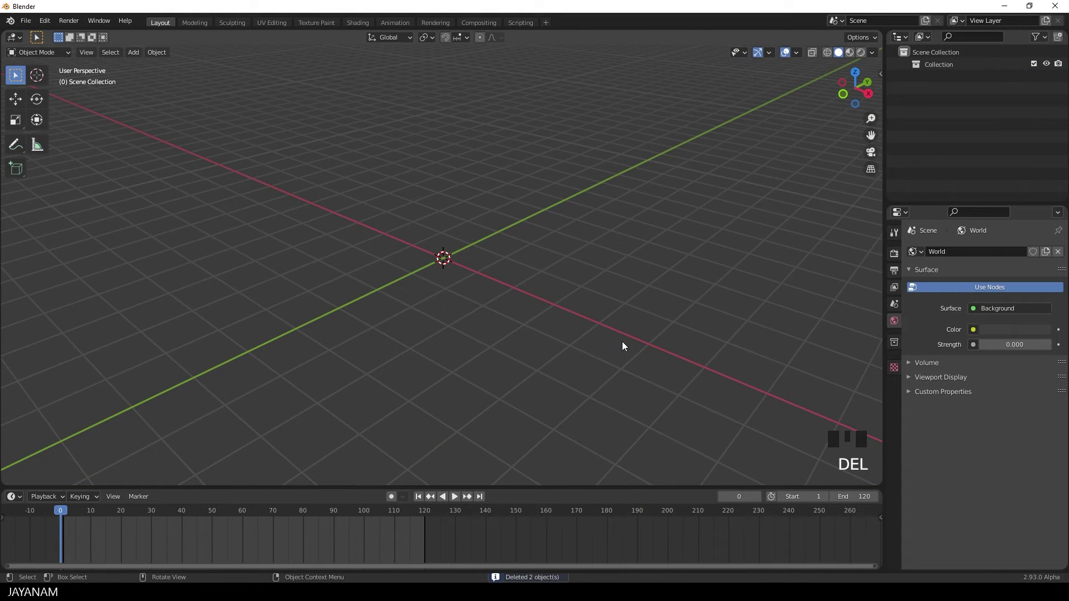
- Add a mesh circle with 10 vertices at the world origin, working in the top orthographic view
middle_drag(554, 280, 613, 350)
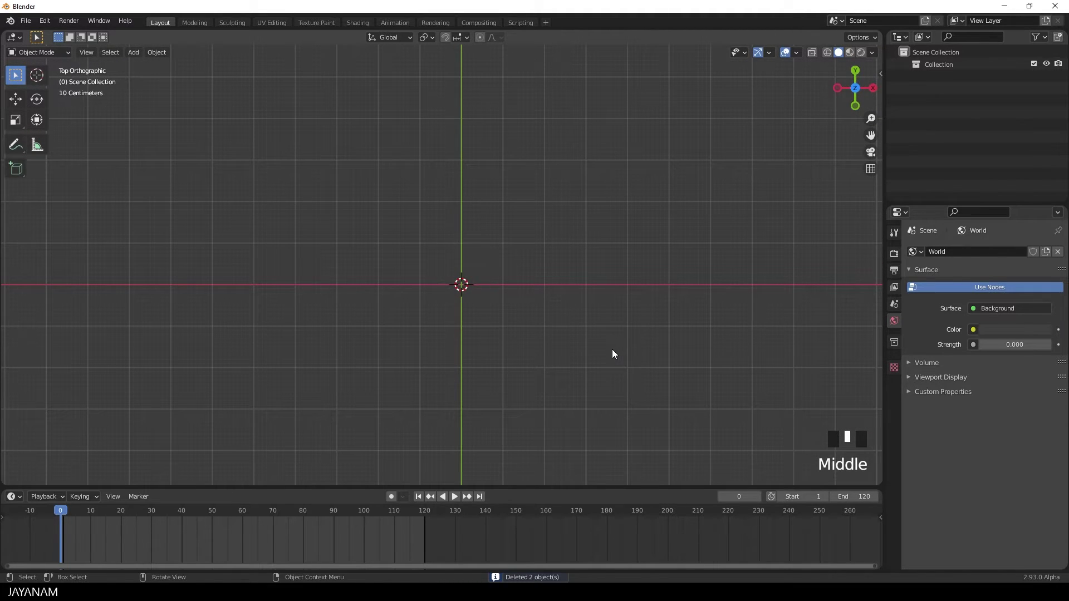
key(shift+a)
mouse_move(613, 351)
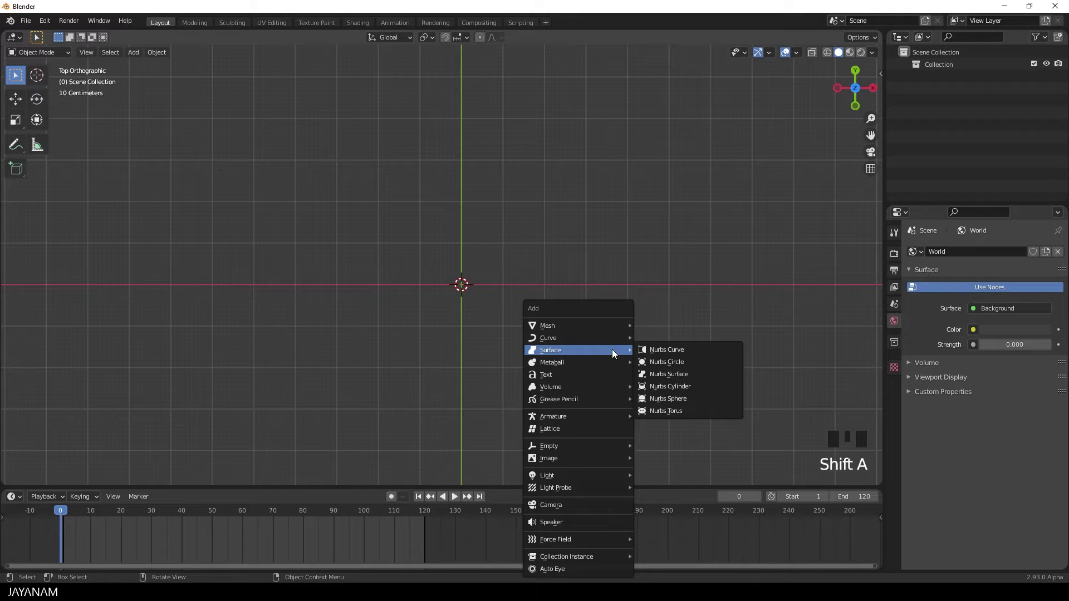
mouse_move(594, 324)
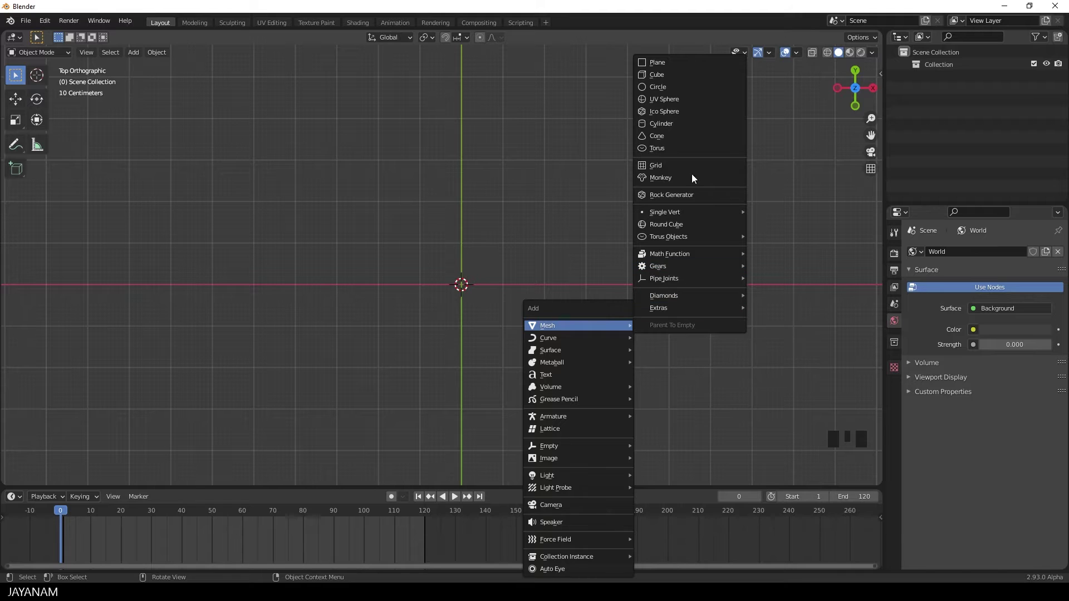
click(664, 86)
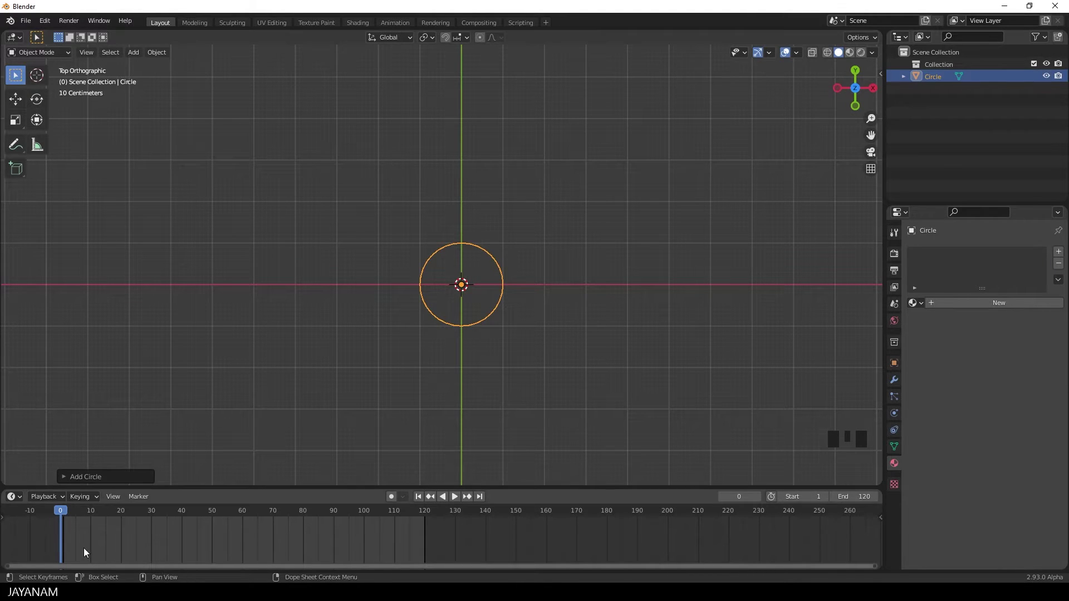
click(64, 477)
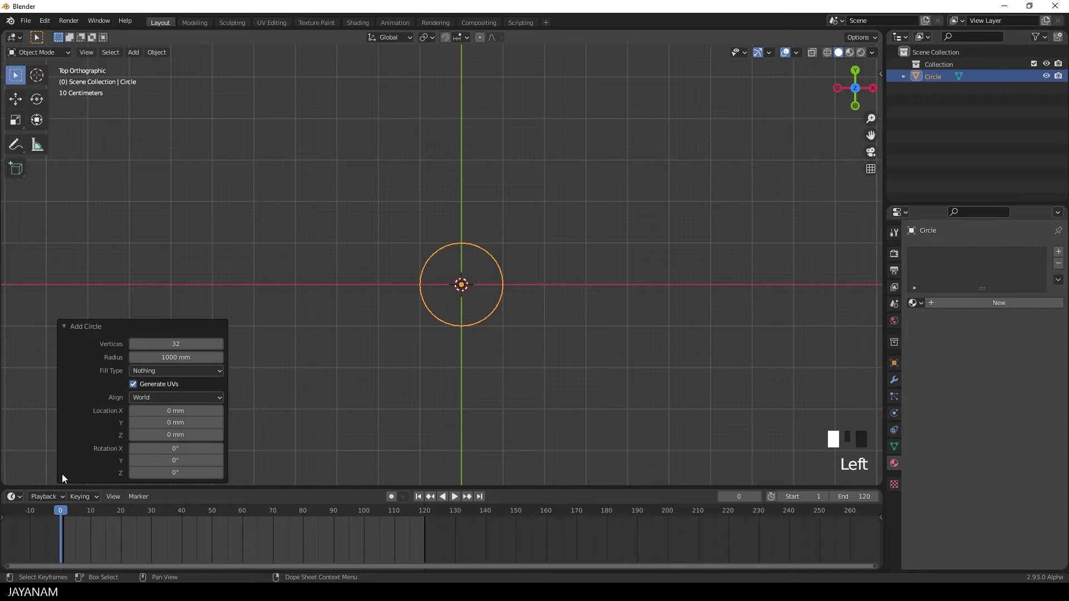
double_click(169, 344)
text(10)
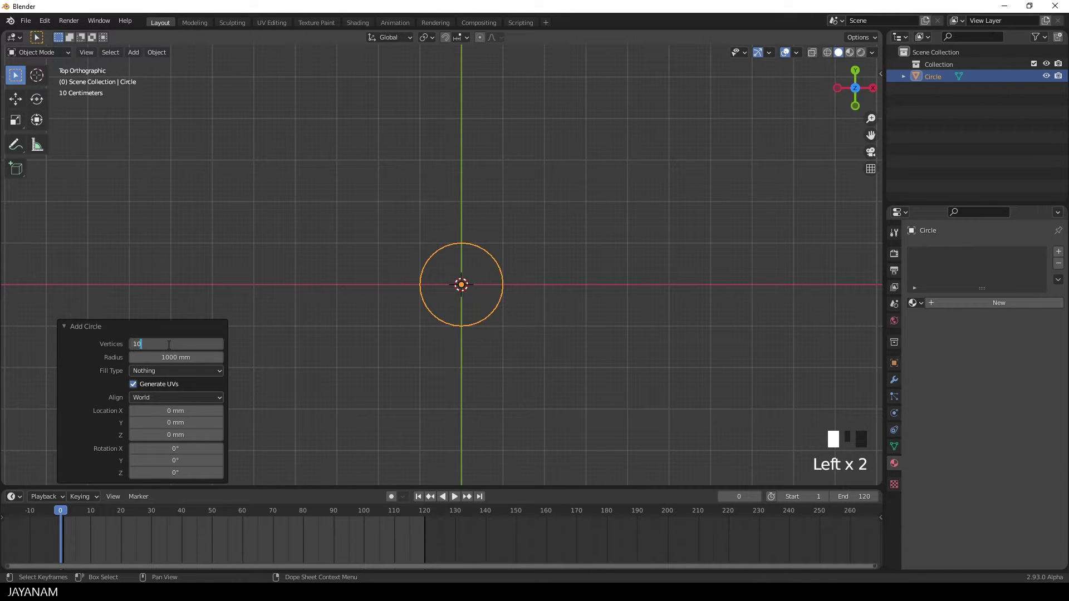
key(Return)
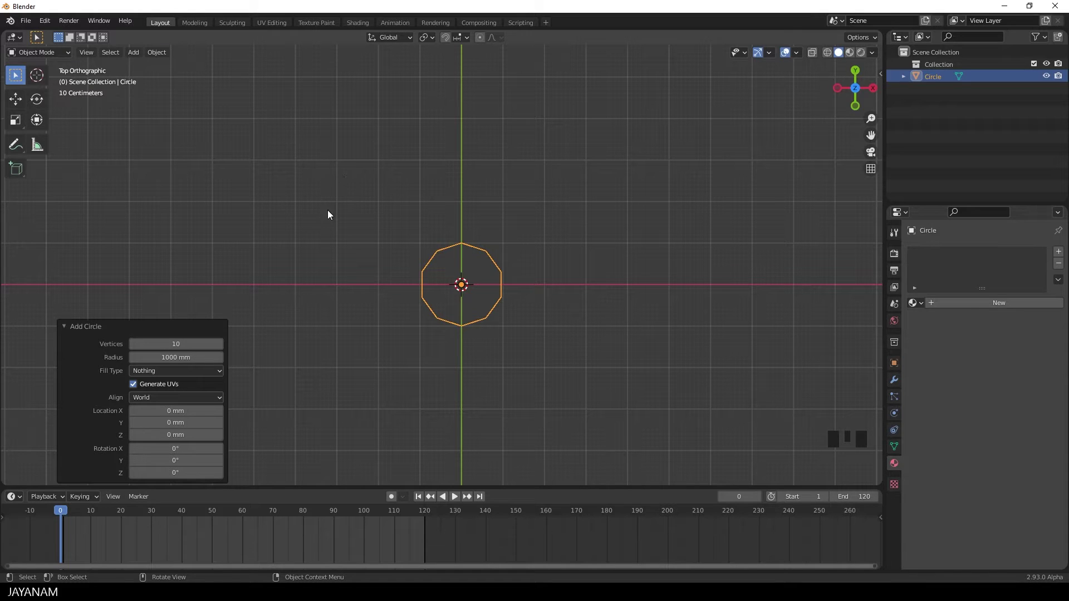
- Scale every second vertex of the circle inward to 0.4 to form a five-pointed star, then clear the selection
key(Tab)
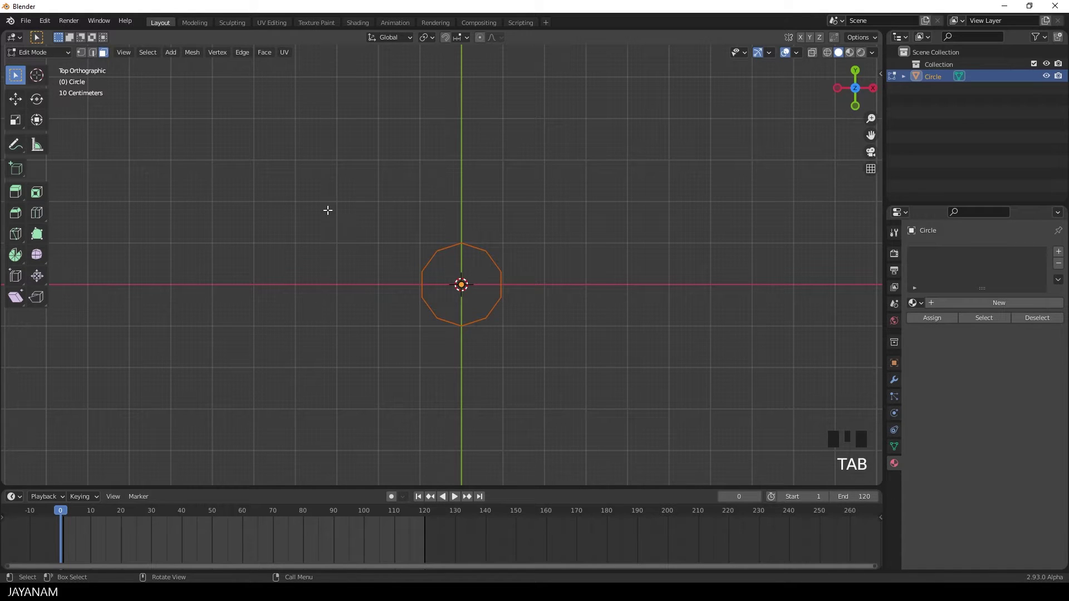
click(80, 53)
scroll(476, 372, up, 2)
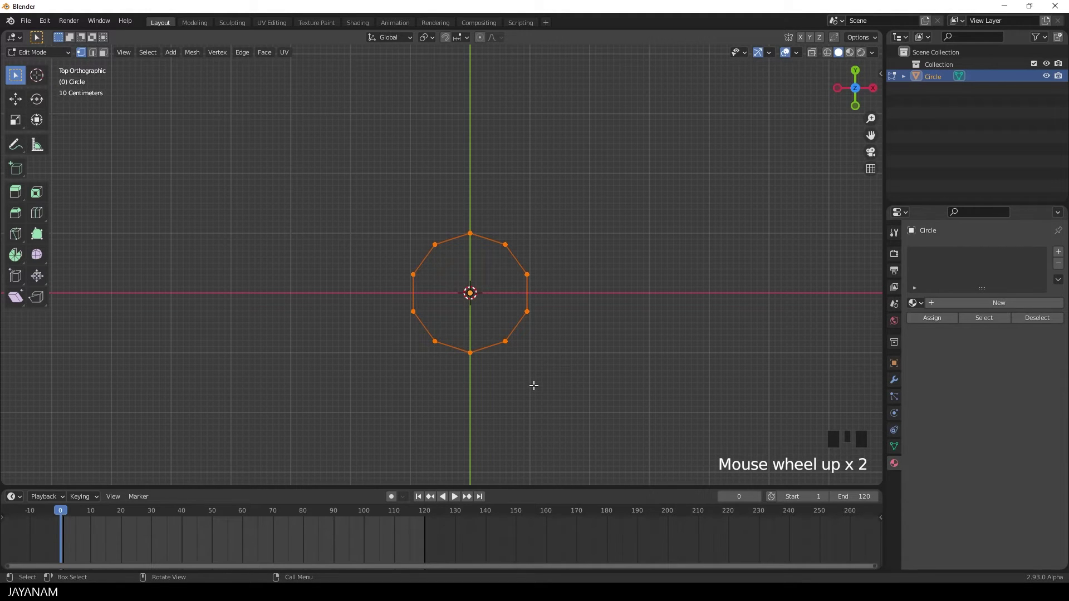
click(471, 233)
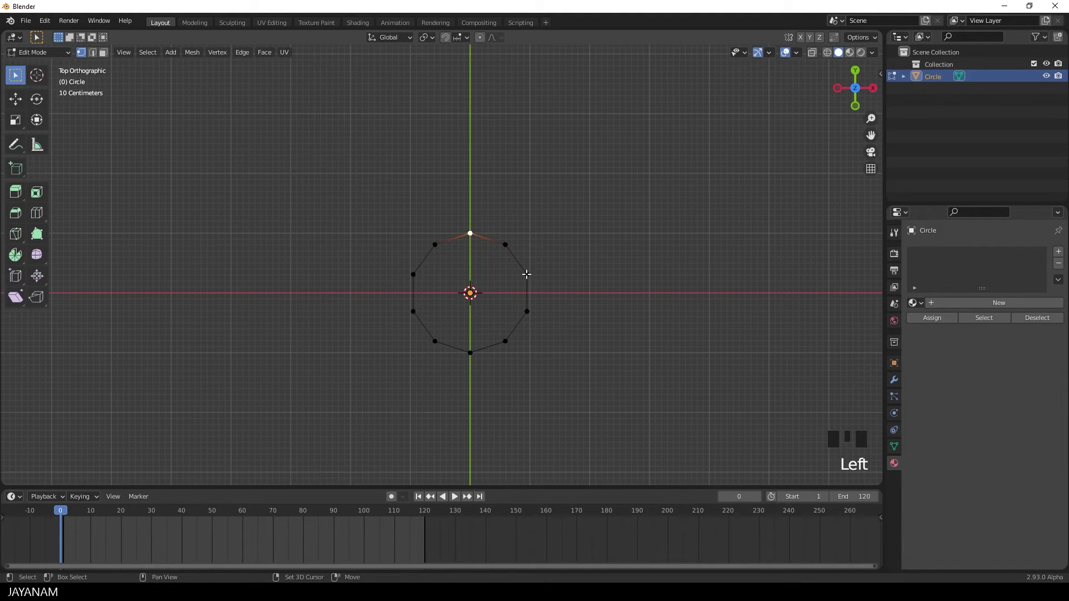
shift+click(526, 275)
shift+click(505, 342)
shift+click(434, 342)
shift+click(413, 275)
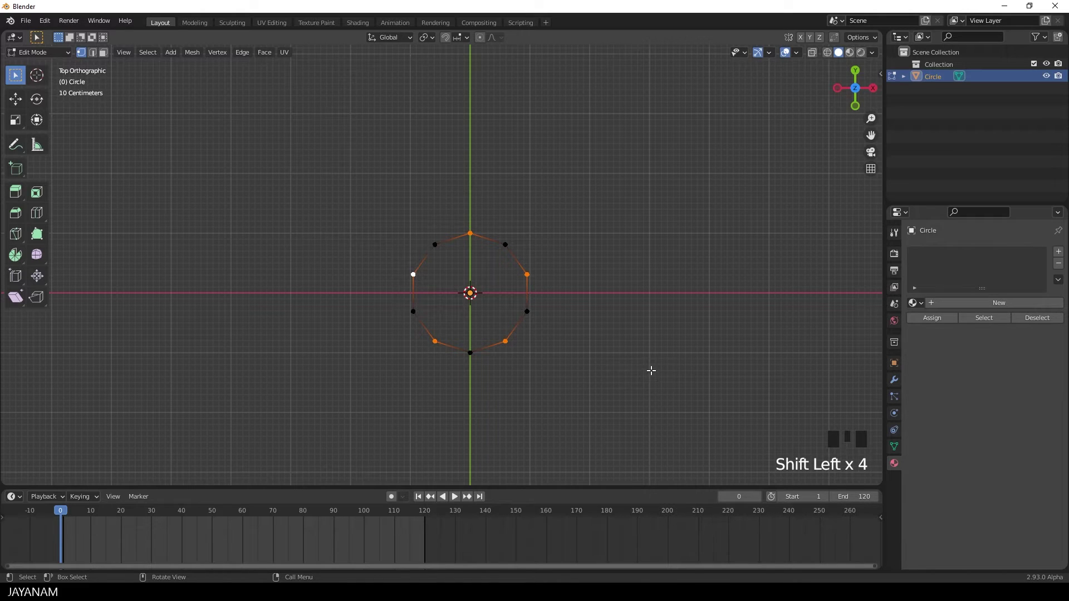
key(s)
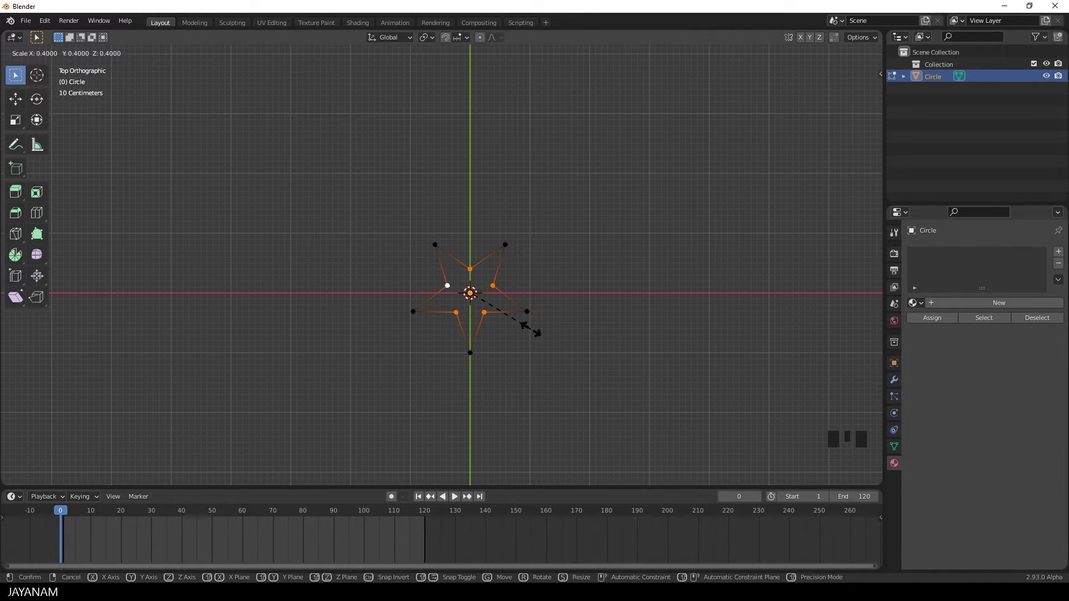
click(532, 328)
key(a)
key(a)
key(a)
- Move the whole star outline -1500 mm along the X axis in the top view
middle_drag(606, 396, 584, 327)
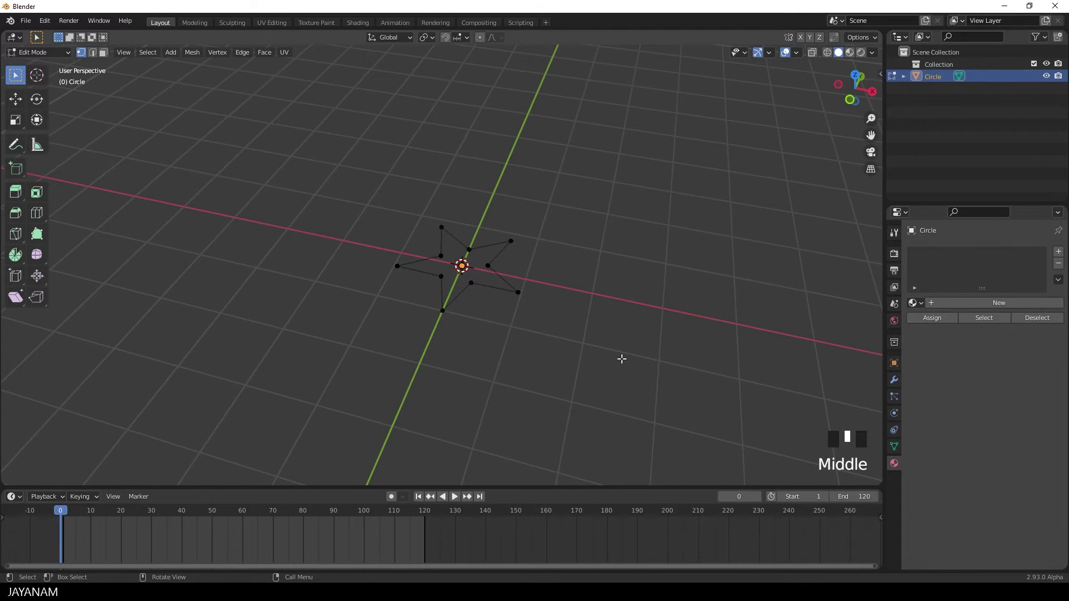
alt+middle_drag(565, 301, 602, 375)
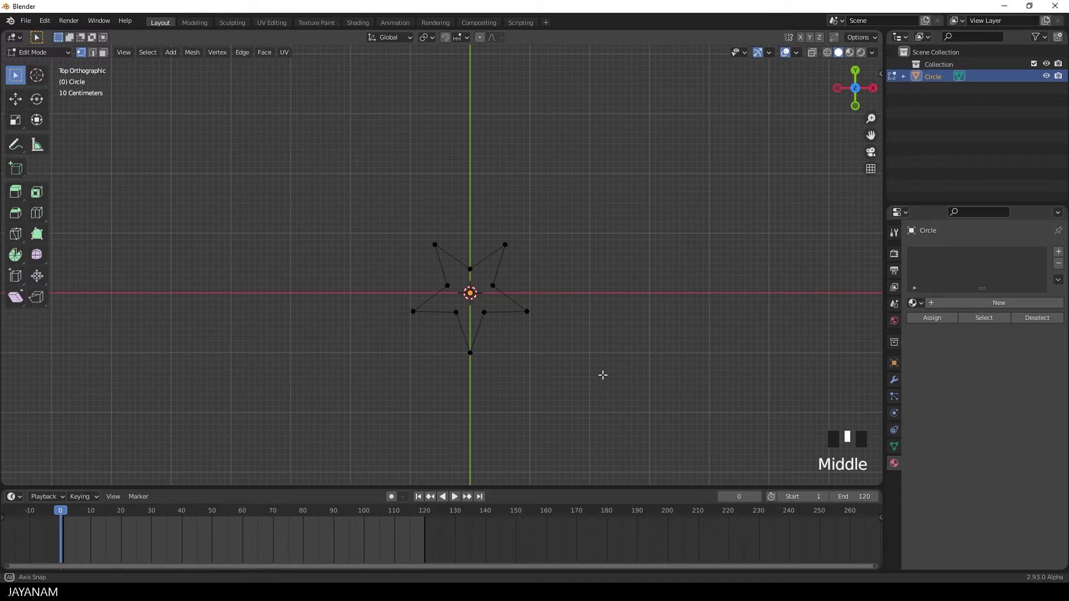
drag(340, 182, 587, 390)
key(g)
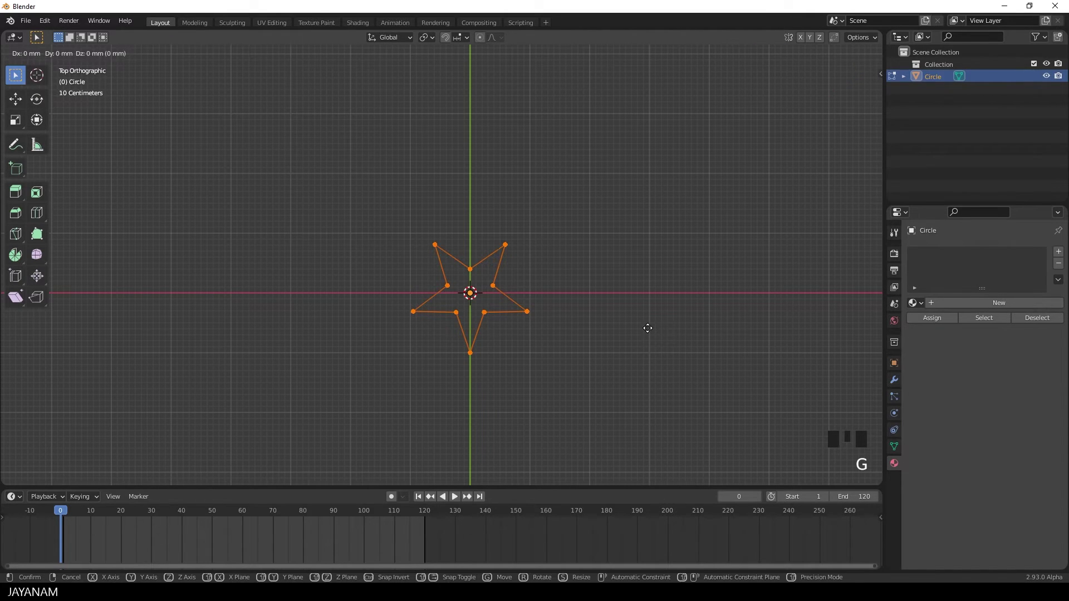
key(x)
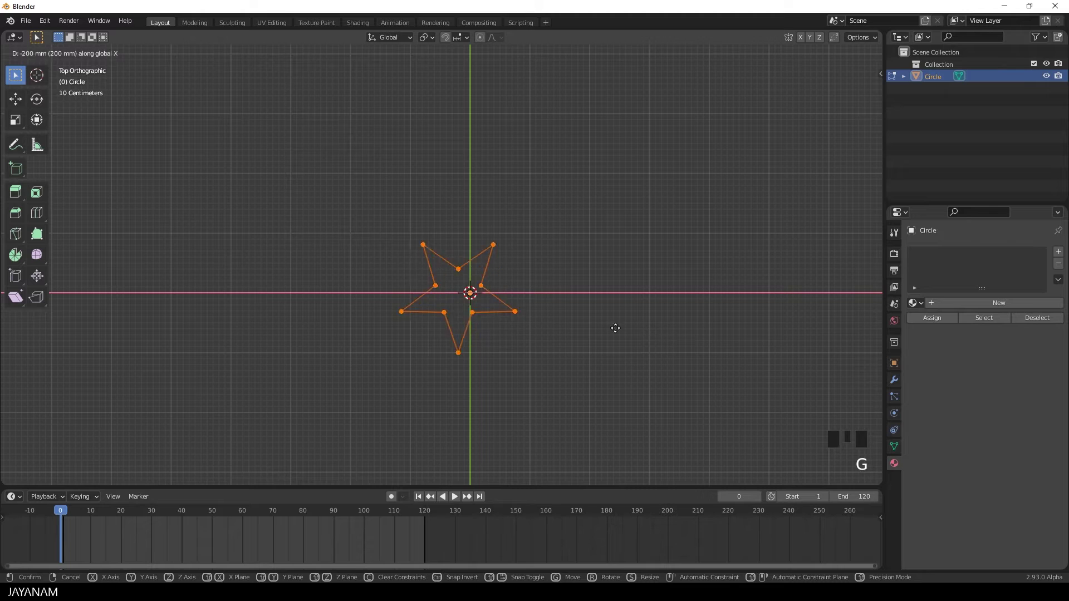
click(558, 328)
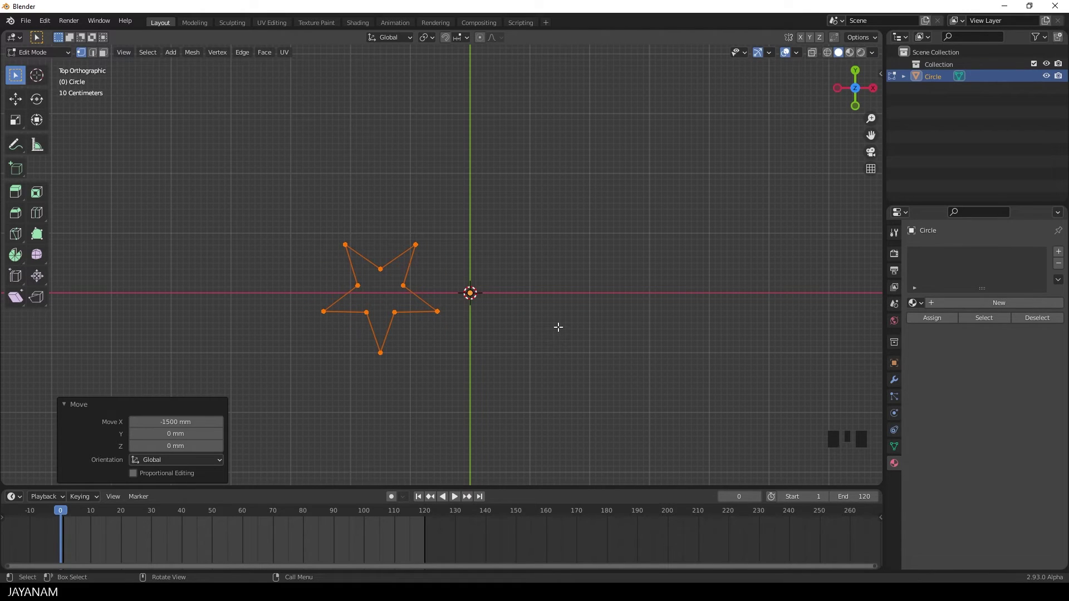
- Duplicate the star outline within the mesh and offset the copy 3100 mm along the X axis
key(shift)
key(shift+d)
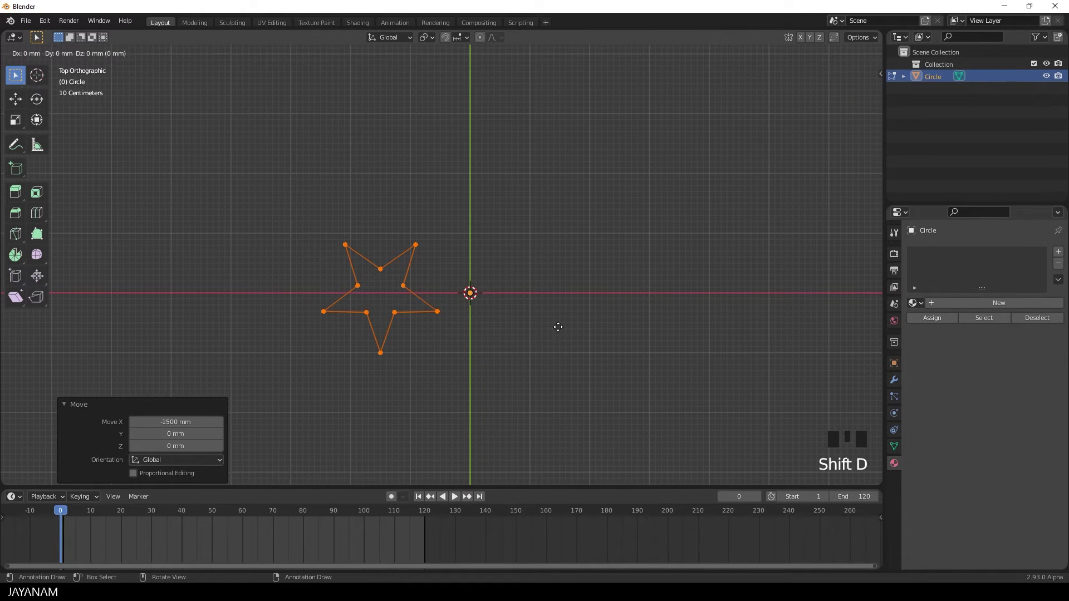
key(x)
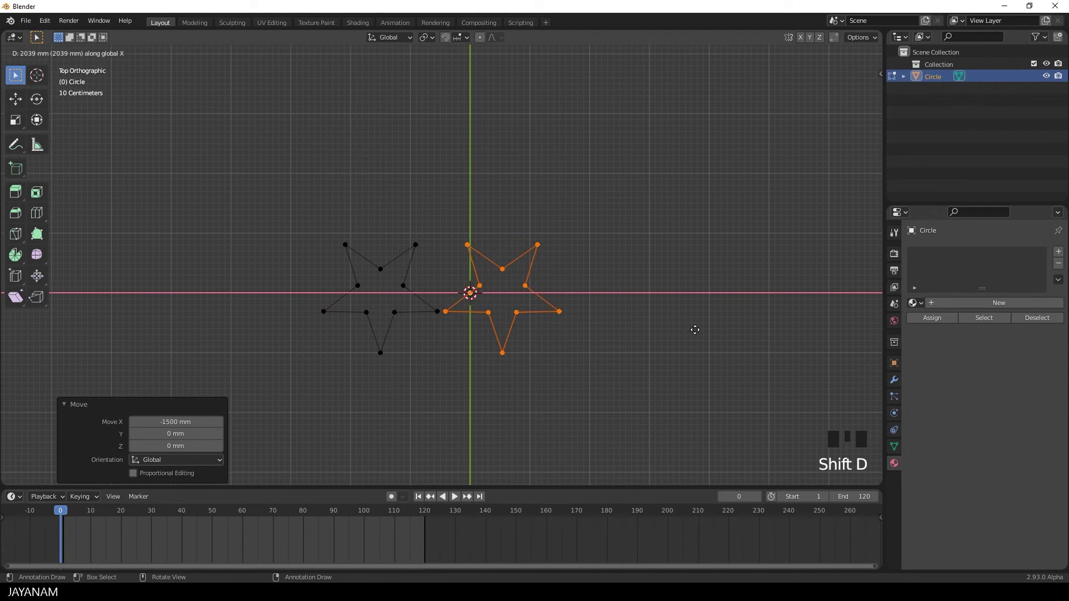
key(ctrl)
click(741, 333)
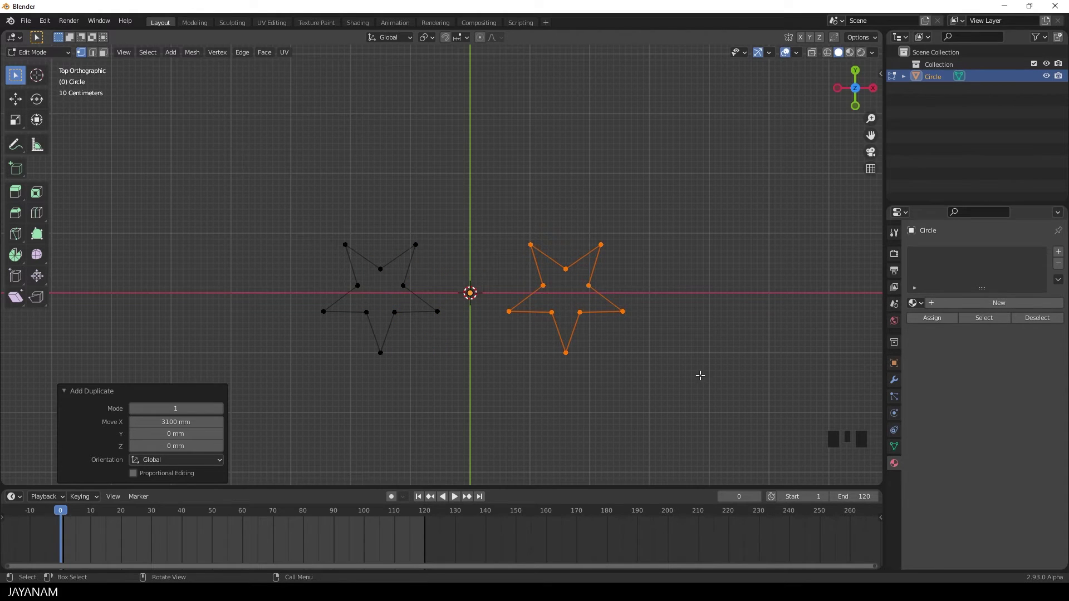
- Separate the duplicated star into its own object and return to Object Mode
middle_drag(700, 375, 618, 314)
scroll(637, 341, down, 1)
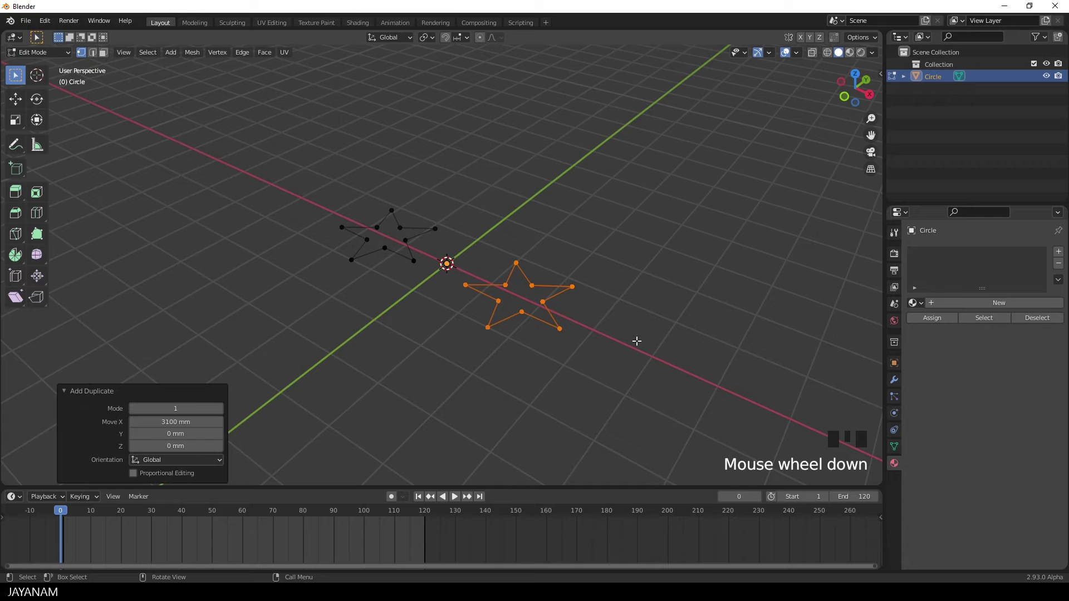
key(p)
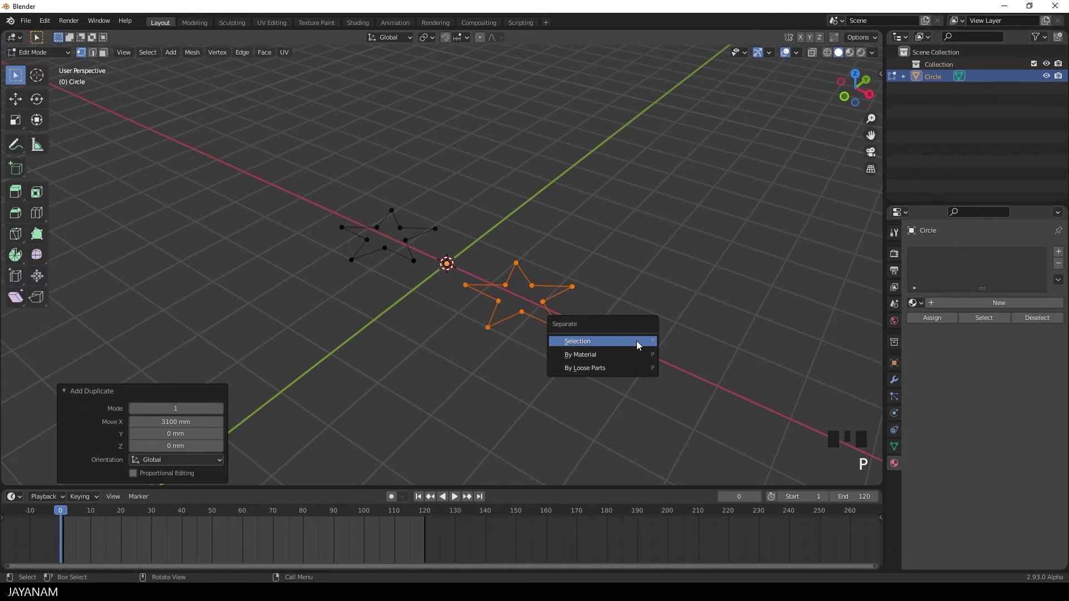
click(628, 341)
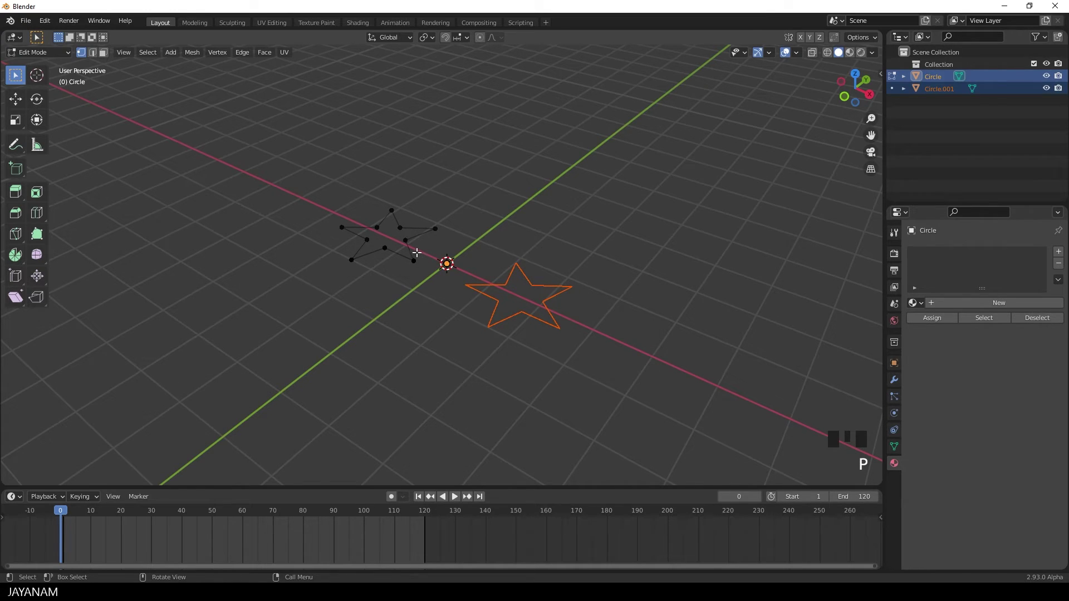
key(Tab)
- Fill the original star on the negative X side with a face and extrude it upward about 511 mm
click(544, 320)
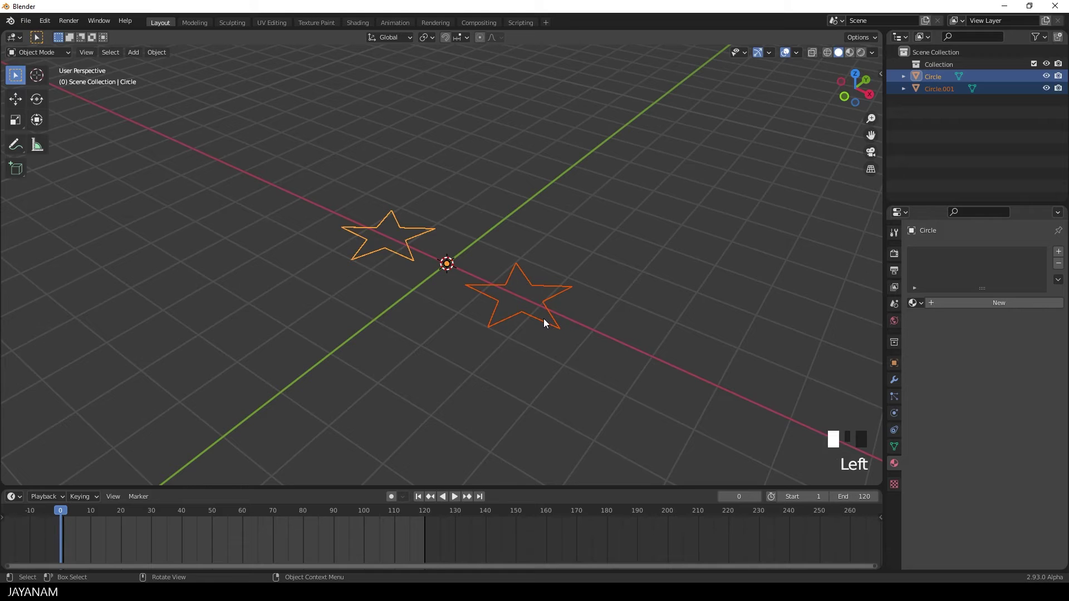
click(415, 237)
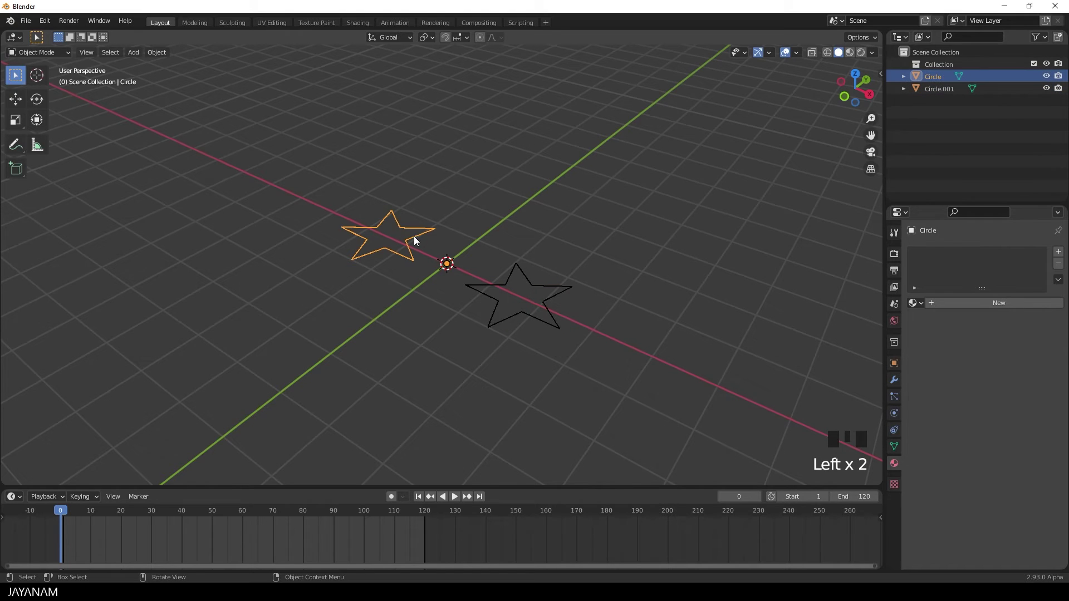
key(Tab)
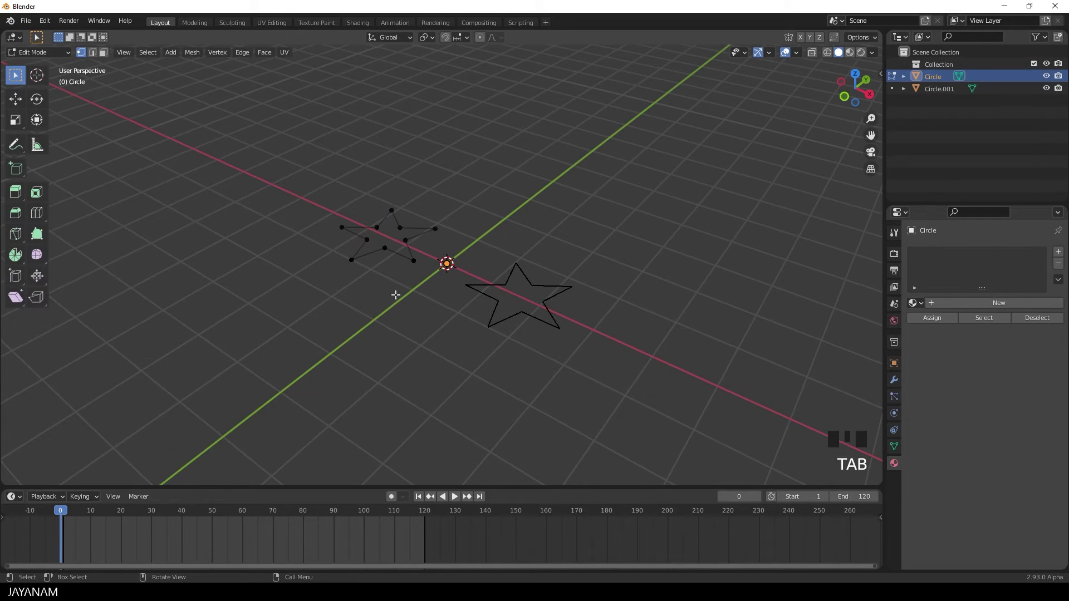
key(a)
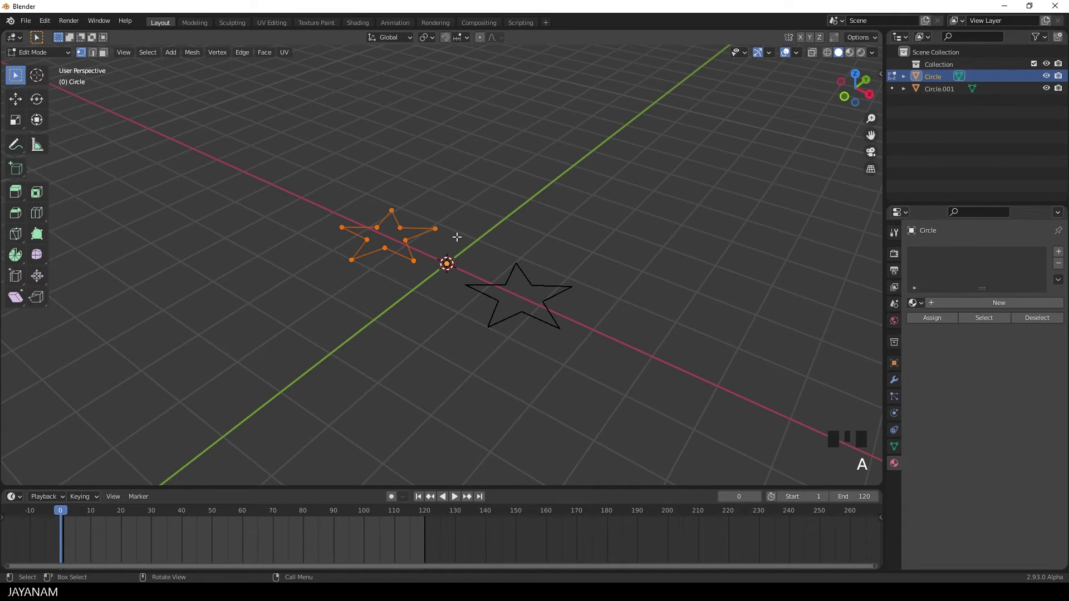
key(f)
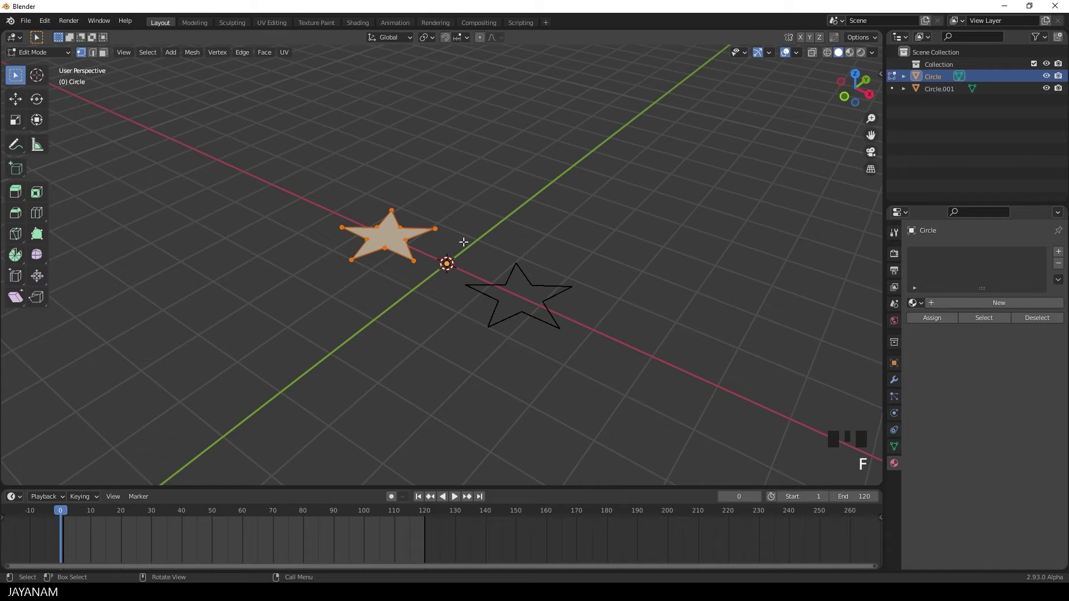
key(e)
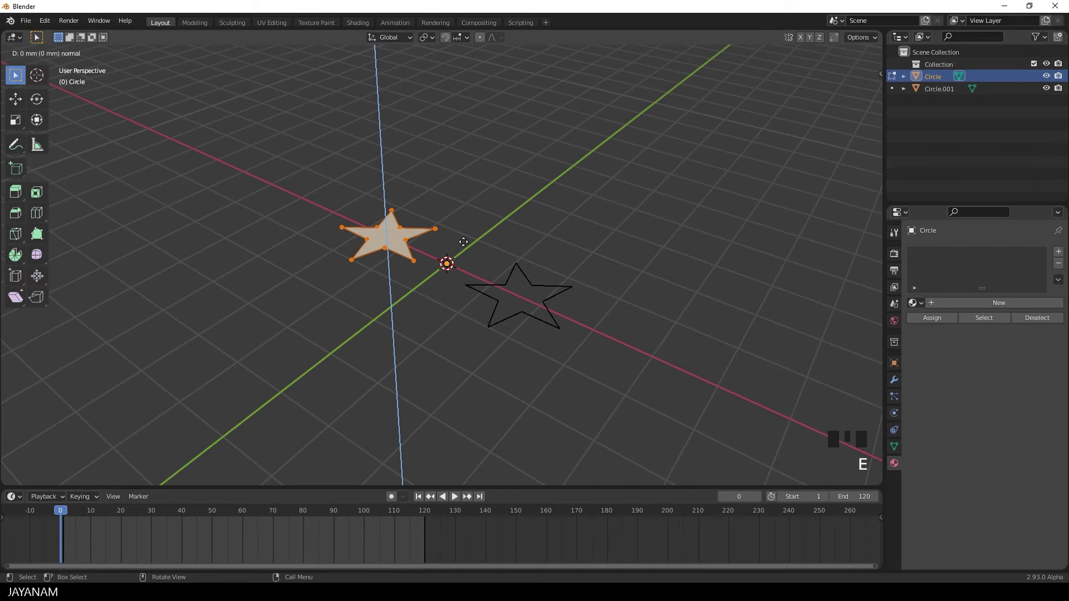
click(459, 224)
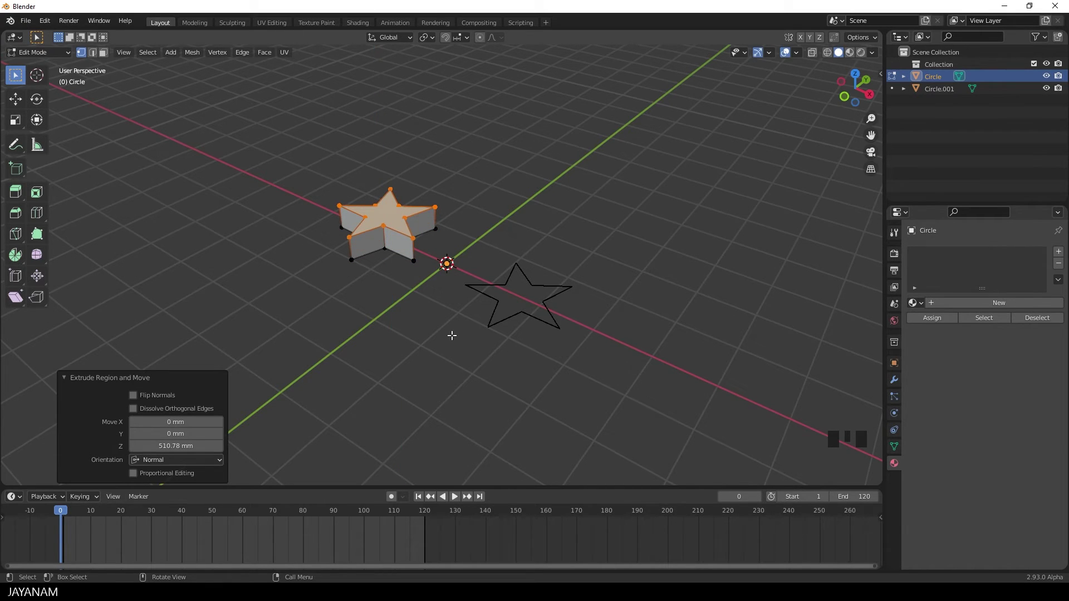
- Raise the extruded star's top face by 100 mm along the Z axis, working in the front view
middle_drag(452, 335, 512, 272)
scroll(489, 281, up, 3)
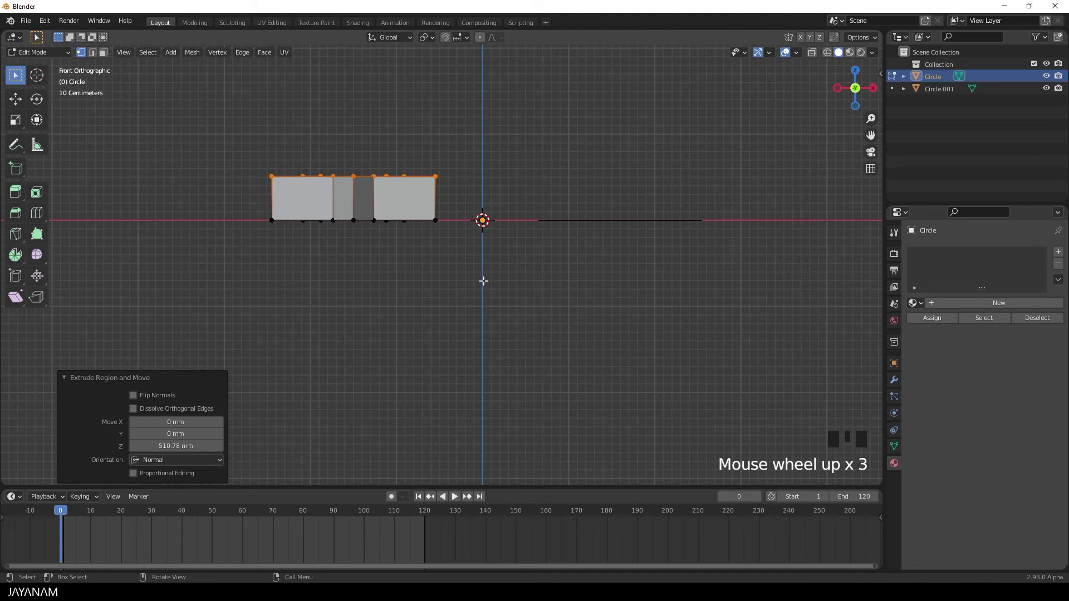
key(g)
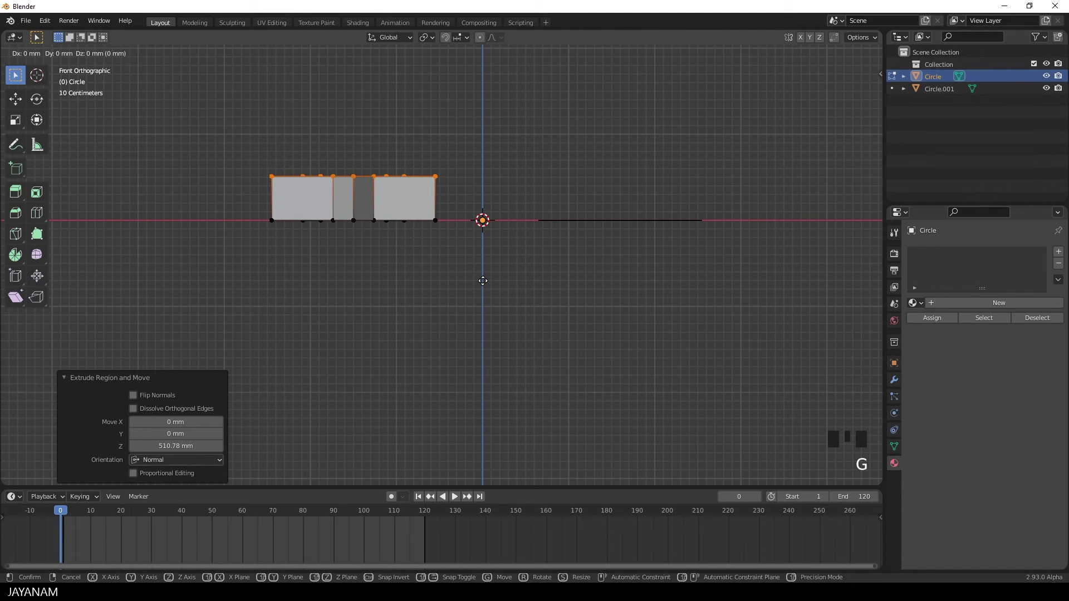
key(z)
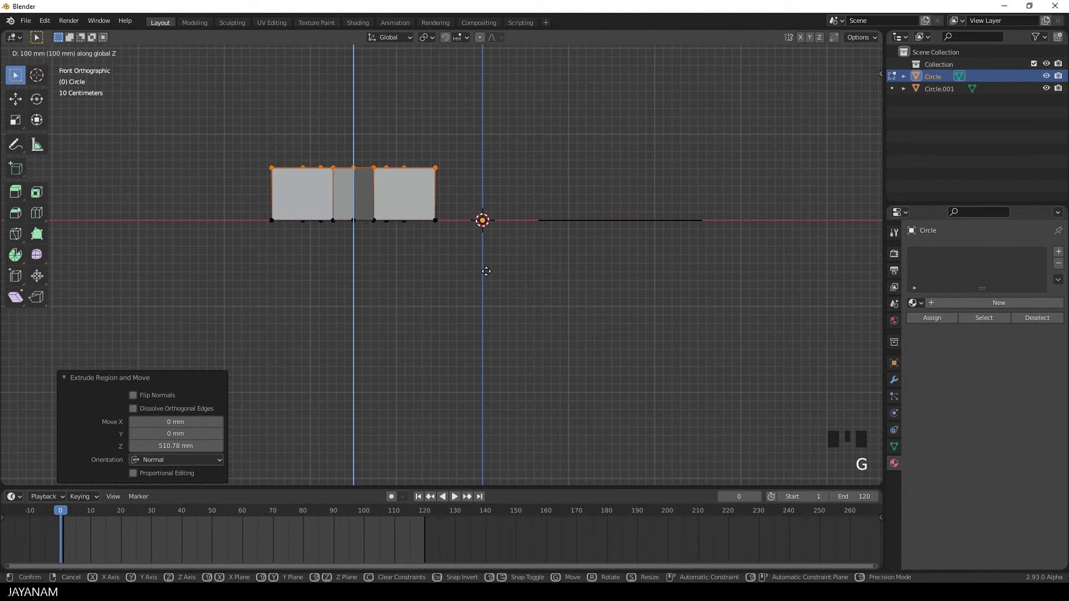
key(Return)
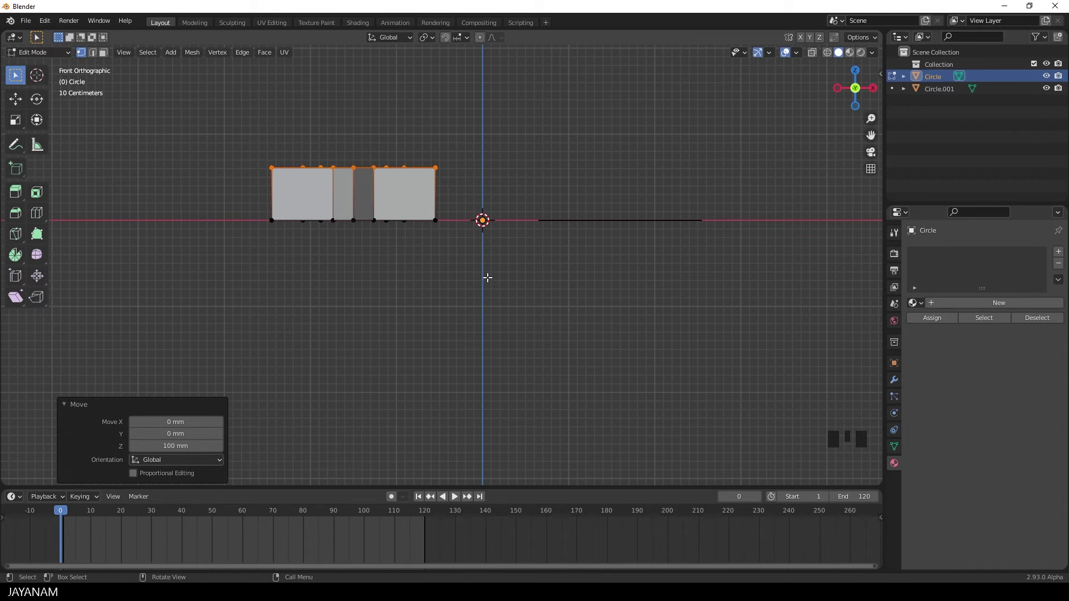
- Leave Edit Mode on the extruded star and open the flat star outline on the positive X side for mesh editing
scroll(488, 275, down, 2)
middle_drag(508, 241, 389, 353)
key(Tab)
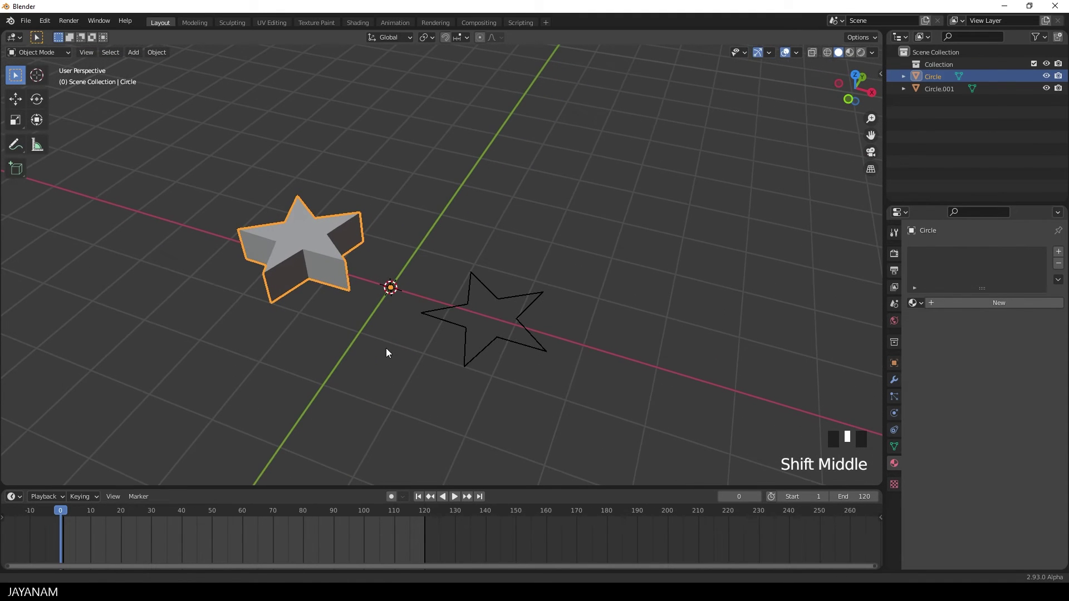
click(500, 339)
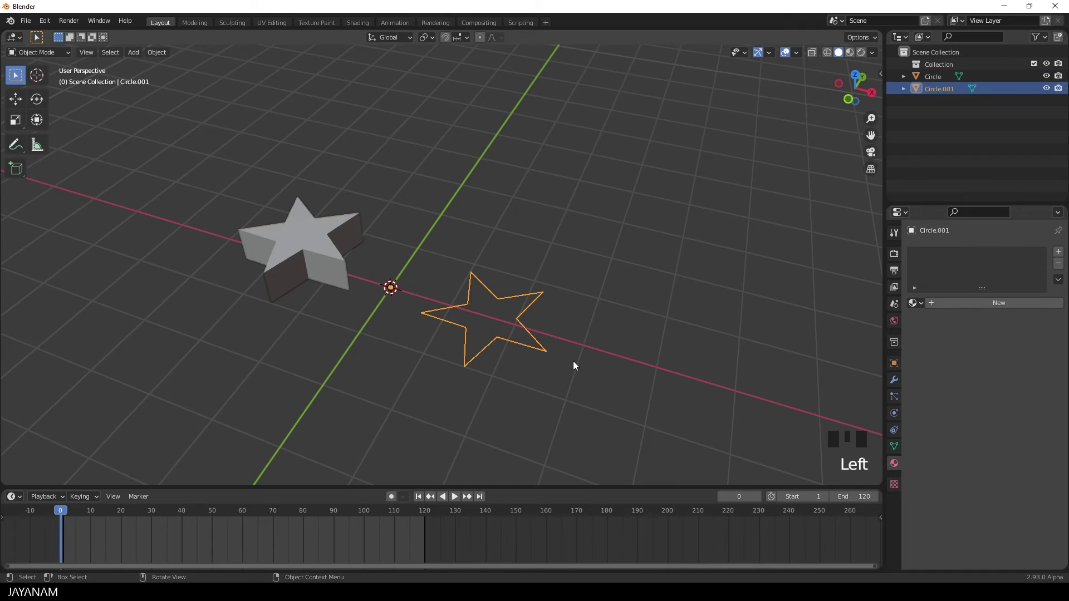
key(Tab)
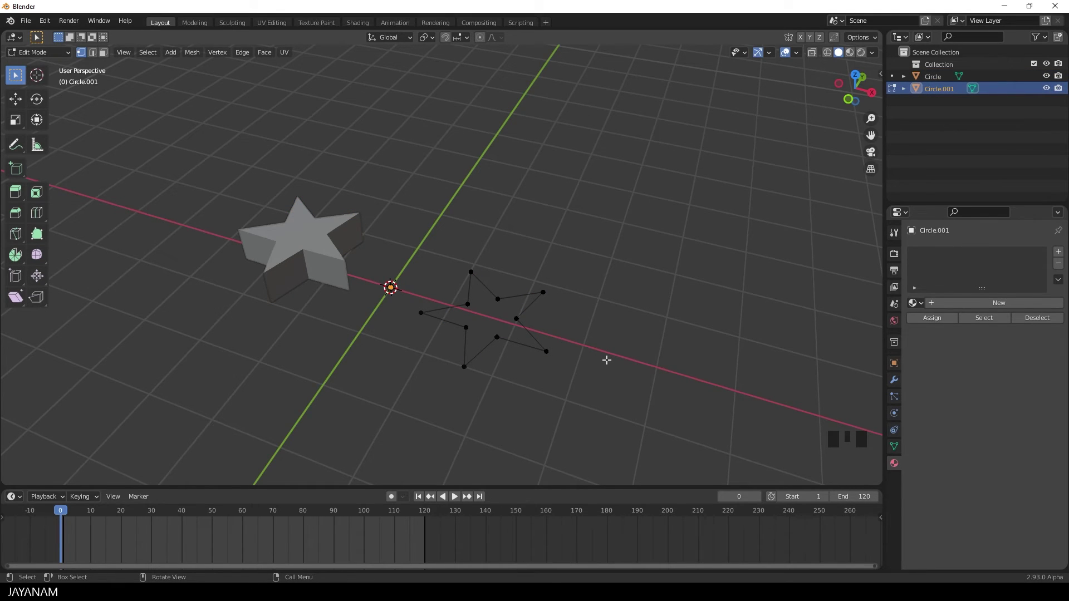
- Extrude all vertices of the star outline 600 mm upward along Z in the front view, and return to Object Mode
key(a)
middle_drag(606, 360, 633, 314)
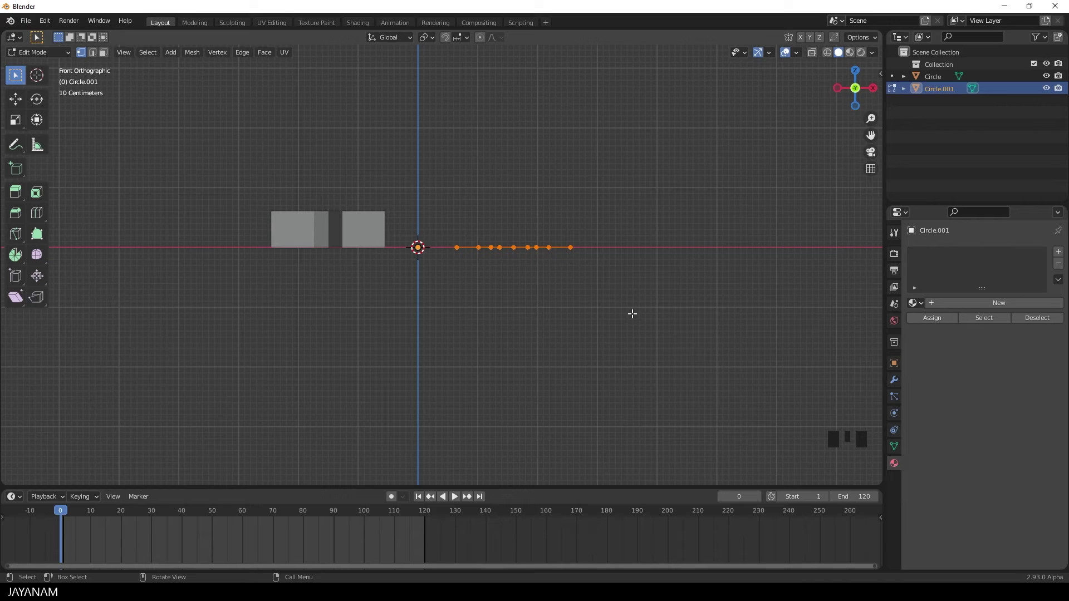
key(e)
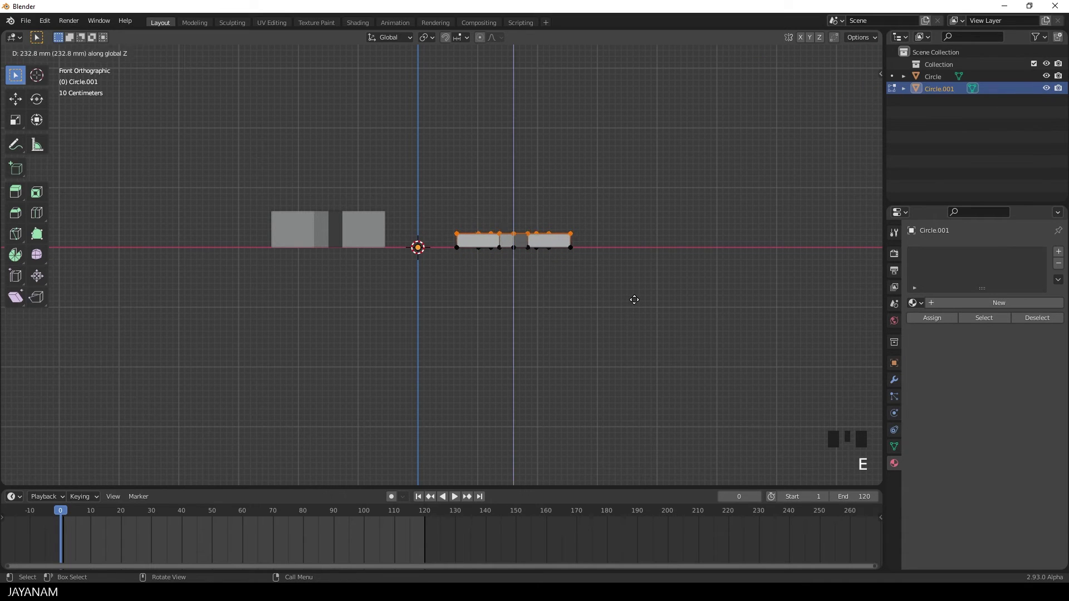
key(ctrl)
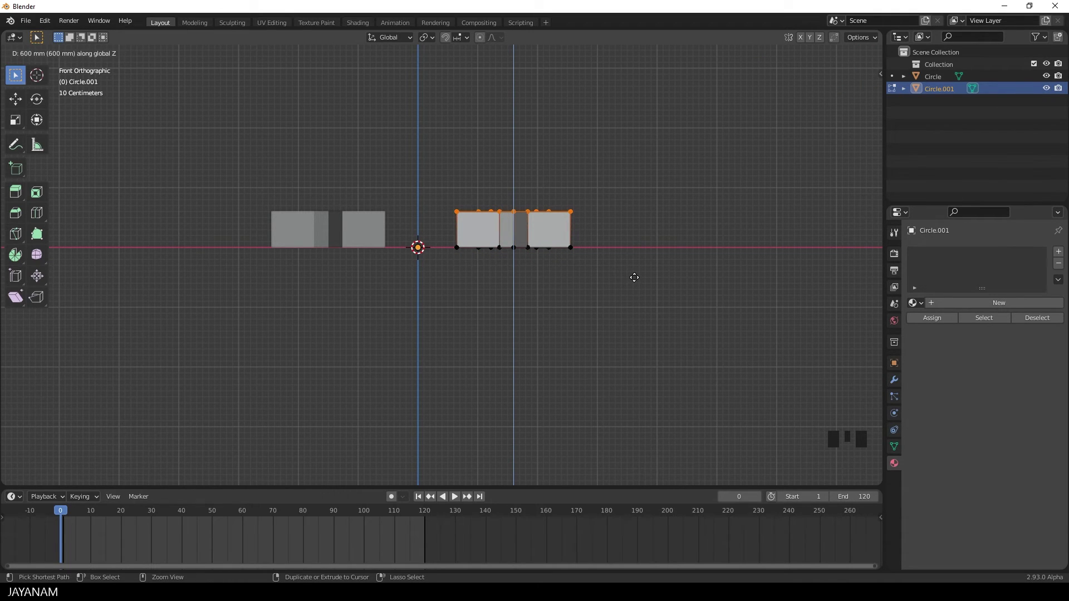
click(635, 277)
scroll(632, 279, down, 2)
middle_drag(629, 280, 561, 319)
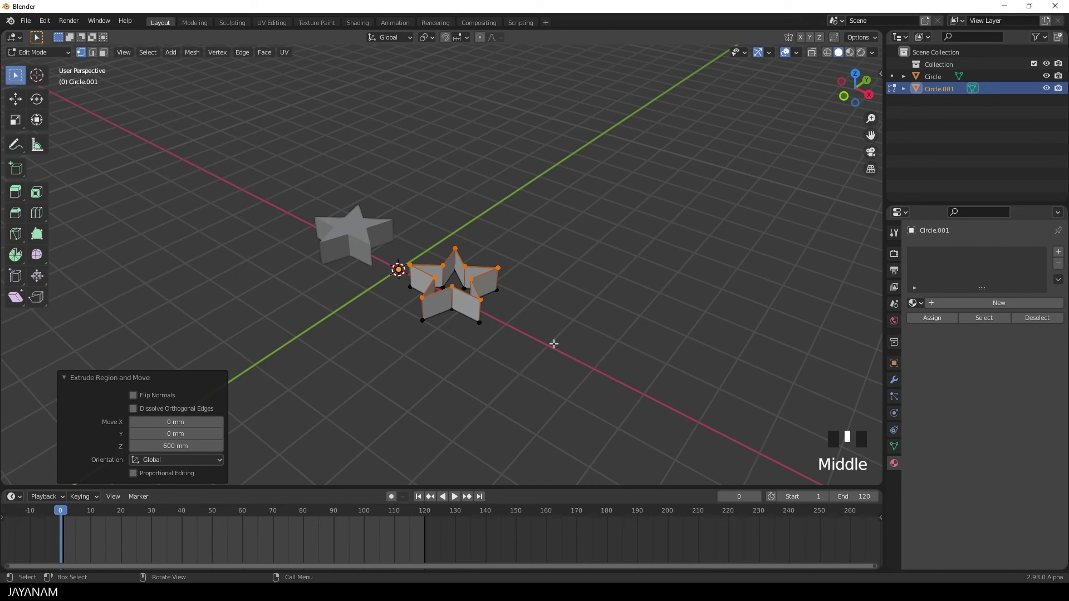
key(Tab)
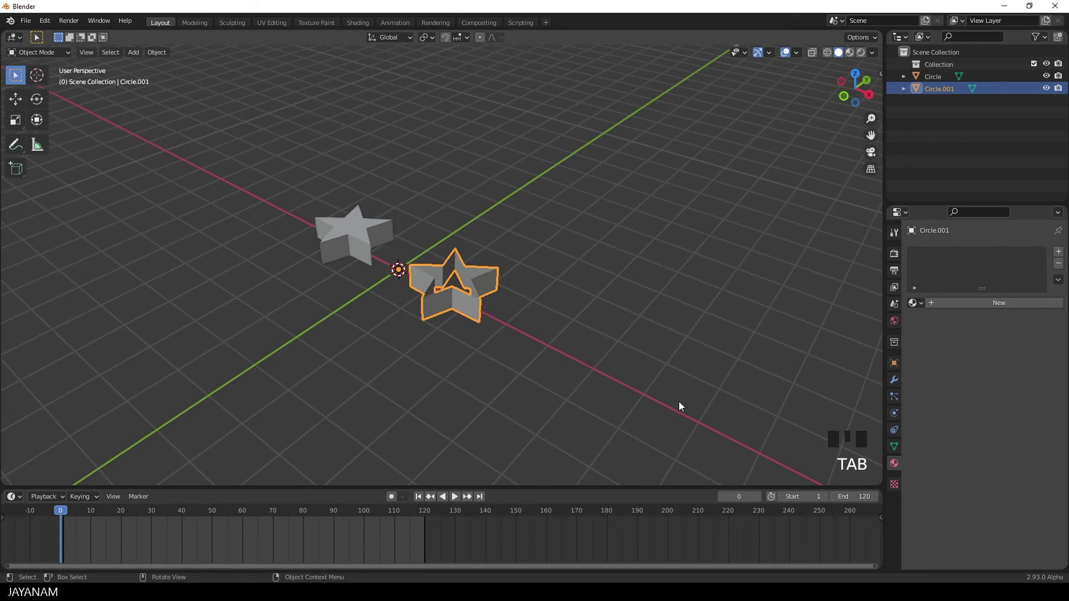
- Add a Solidify modifier to the hollow star with Even Thickness enabled and a thickness of -110 mm, and deselect the star
click(894, 379)
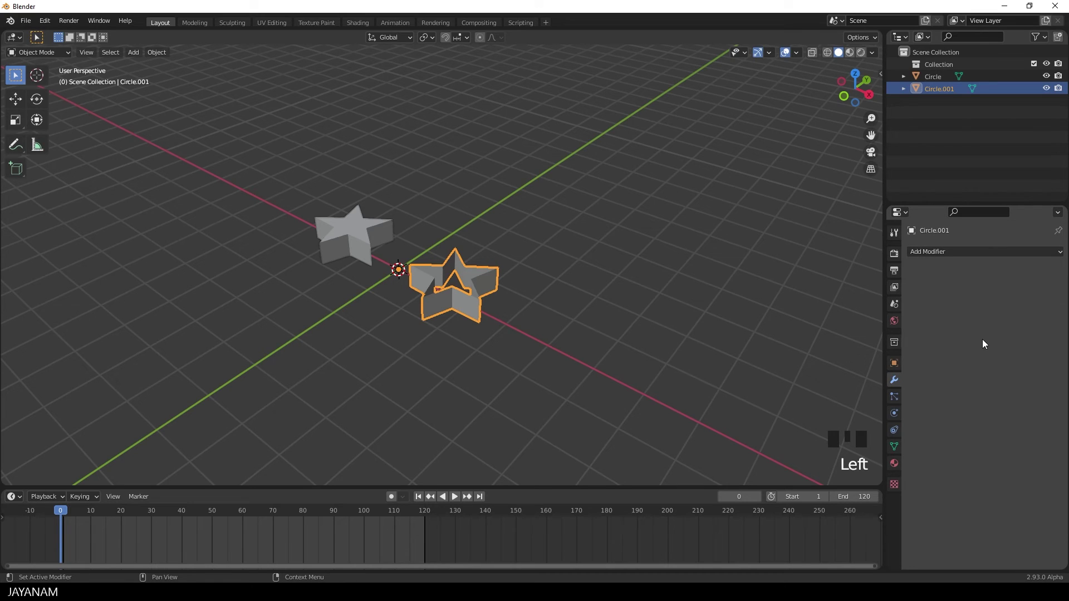
click(947, 252)
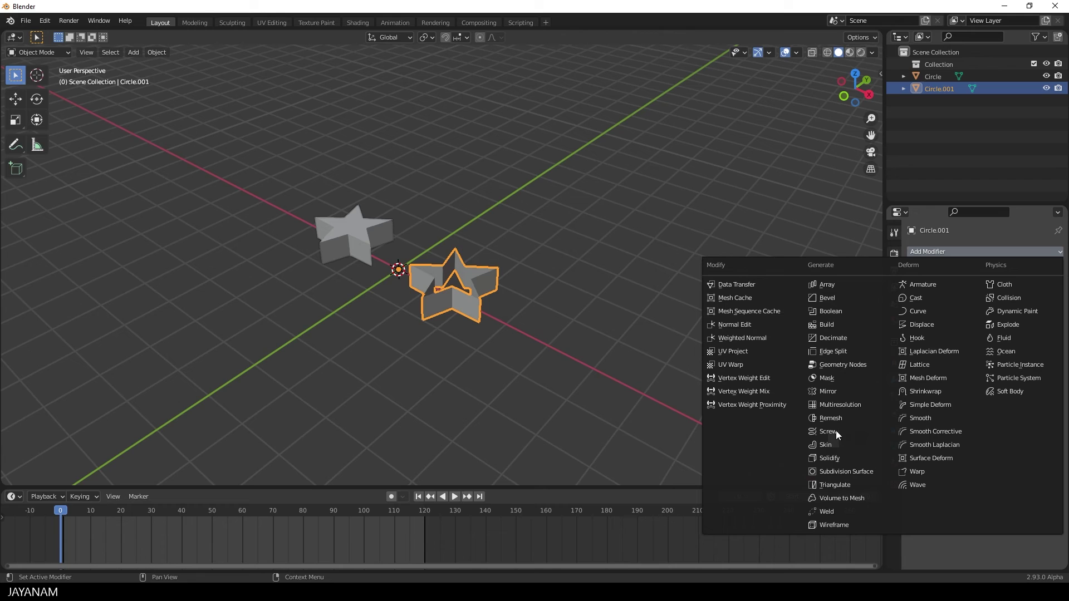
click(833, 458)
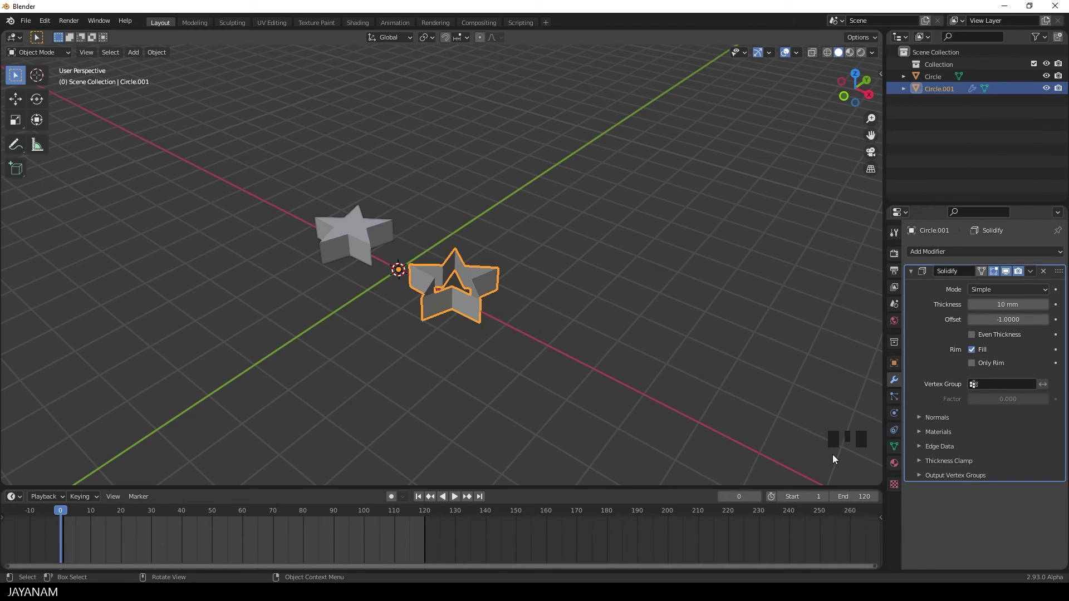
click(973, 334)
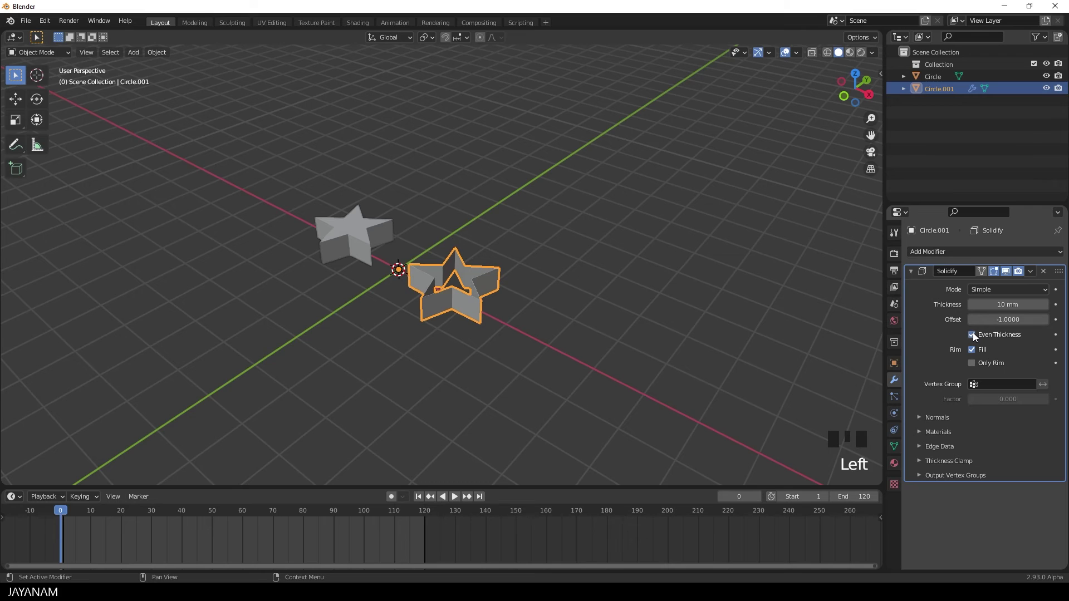
drag(1008, 305, 970, 305)
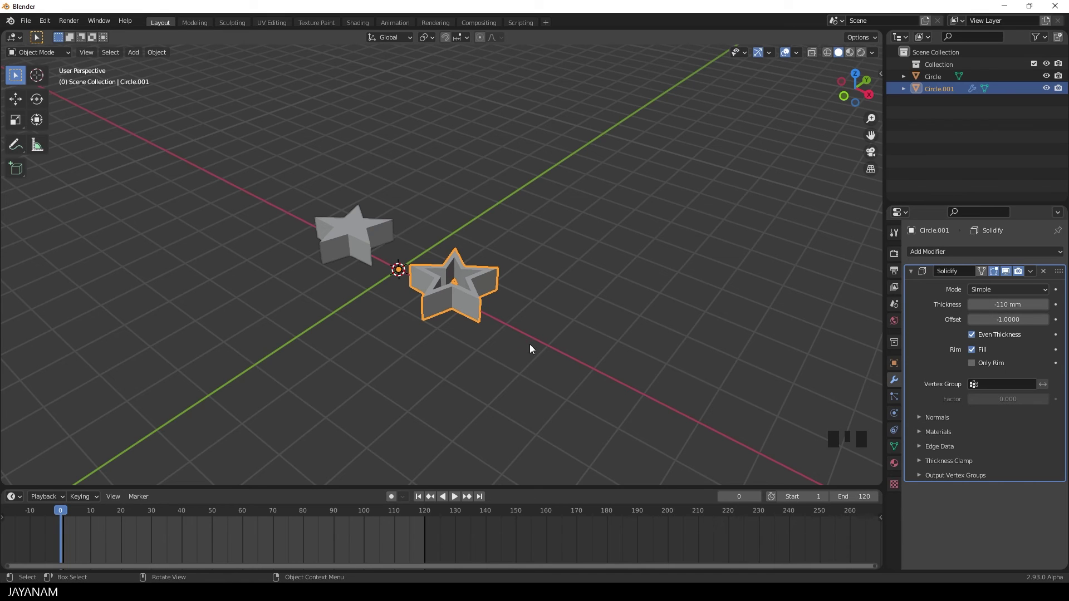
click(490, 341)
scroll(474, 354, up, 3)
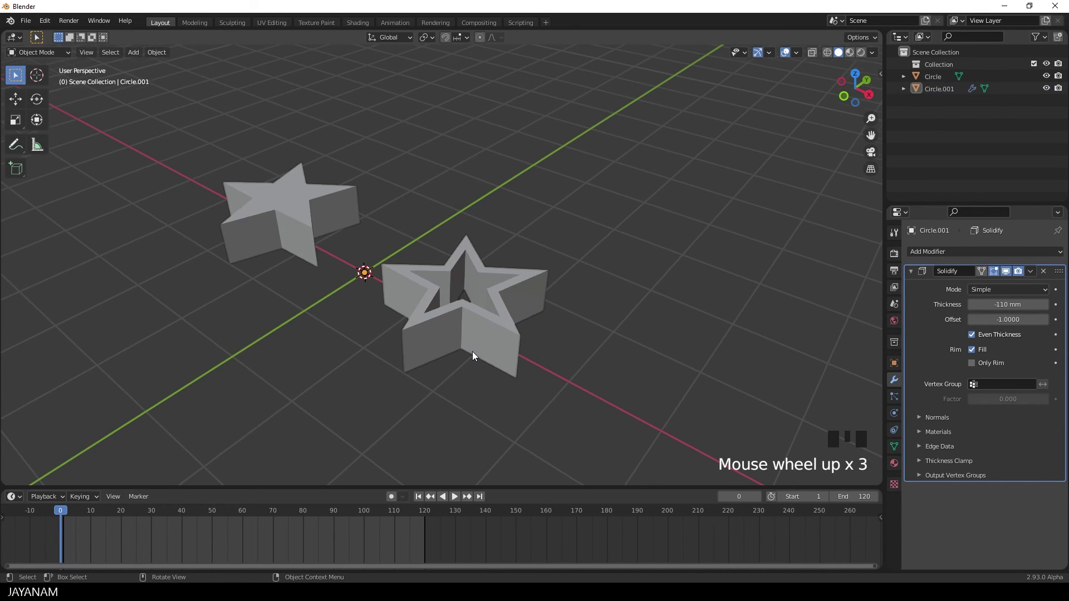
- Set the solid viewport lighting to MatCap, and switch the viewport to Material Preview shading to view both stars
click(873, 52)
click(858, 111)
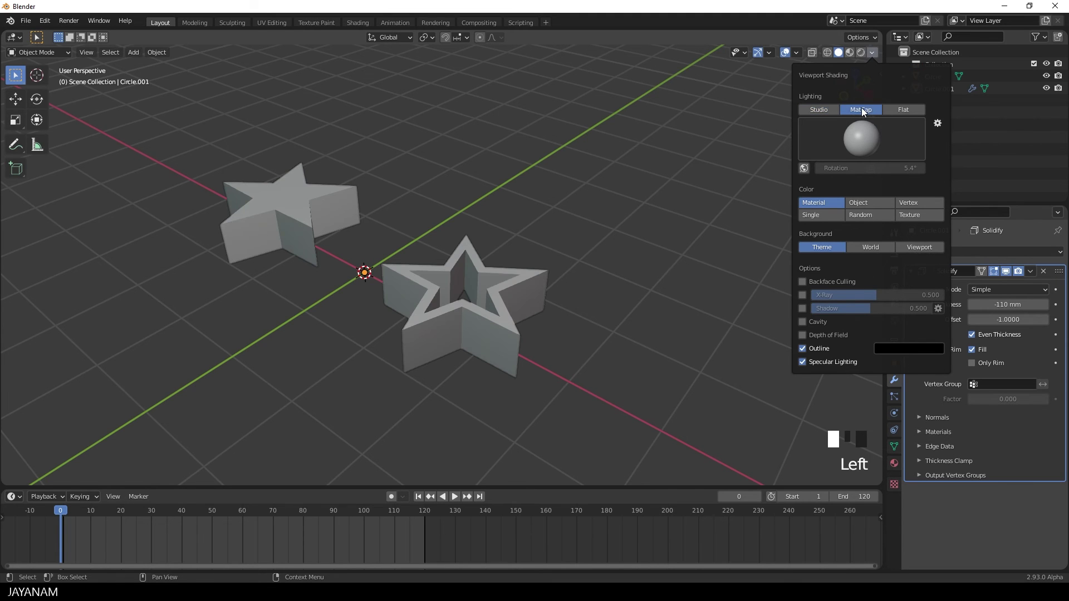
mouse_move(671, 162)
middle_down()
mouse_move(611, 174)
mouse_move(687, 167)
mouse_move(729, 240)
mouse_move(775, 258)
mouse_move(670, 261)
mouse_move(737, 248)
mouse_move(737, 265)
middle_up()
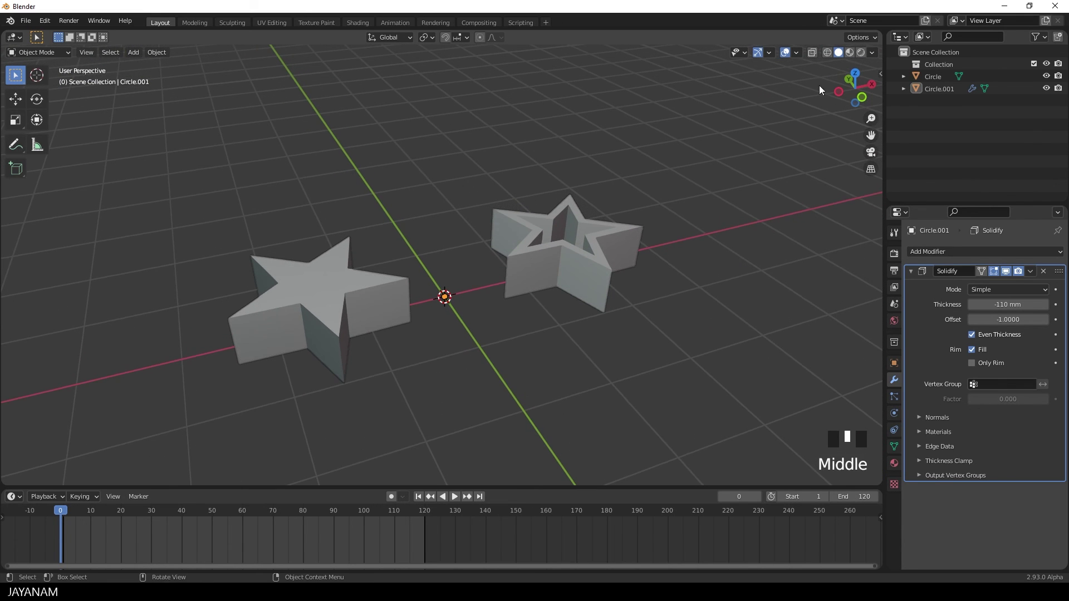
click(849, 53)
shift+middle_drag(661, 331, 652, 294)
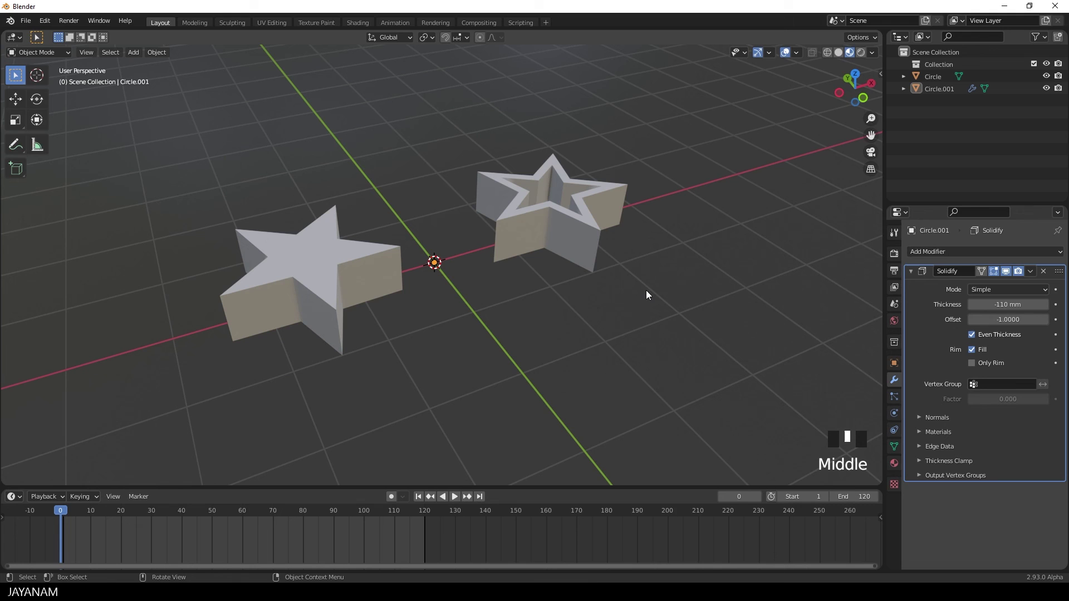